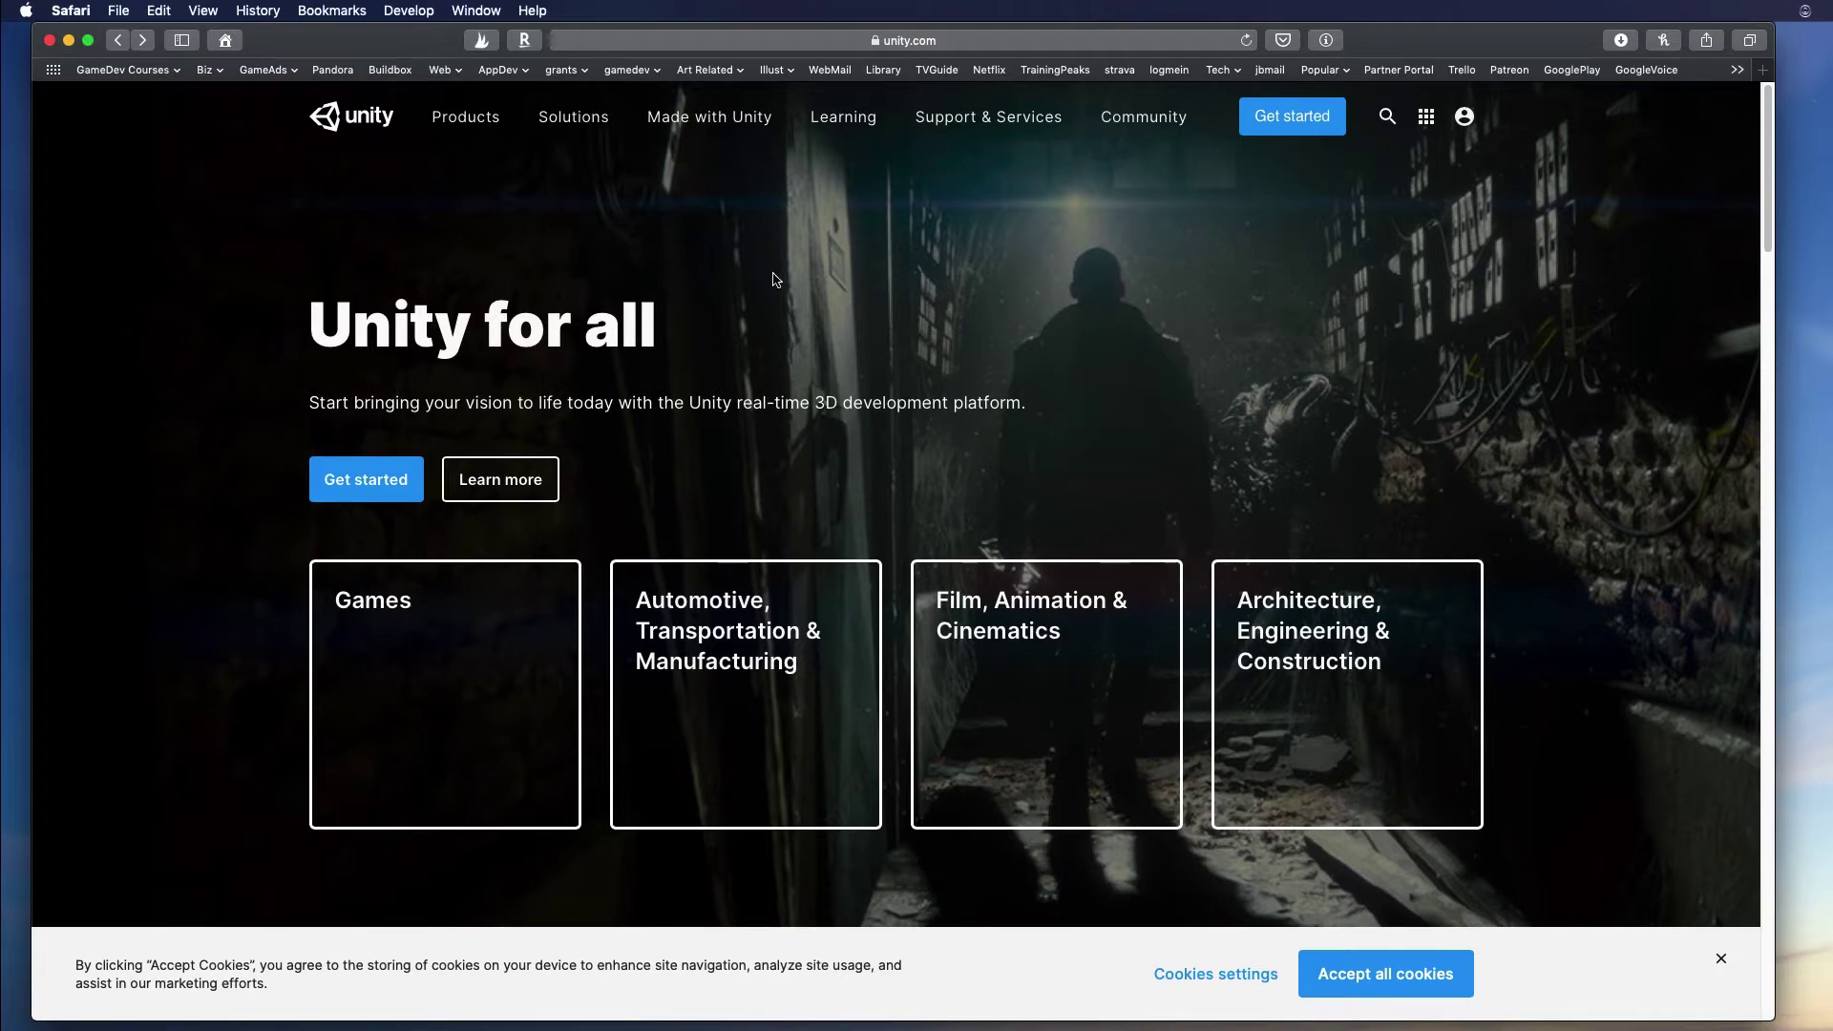
# View the Individual plans on Unity's Plans and pricing page
pyautogui.click(373, 486)
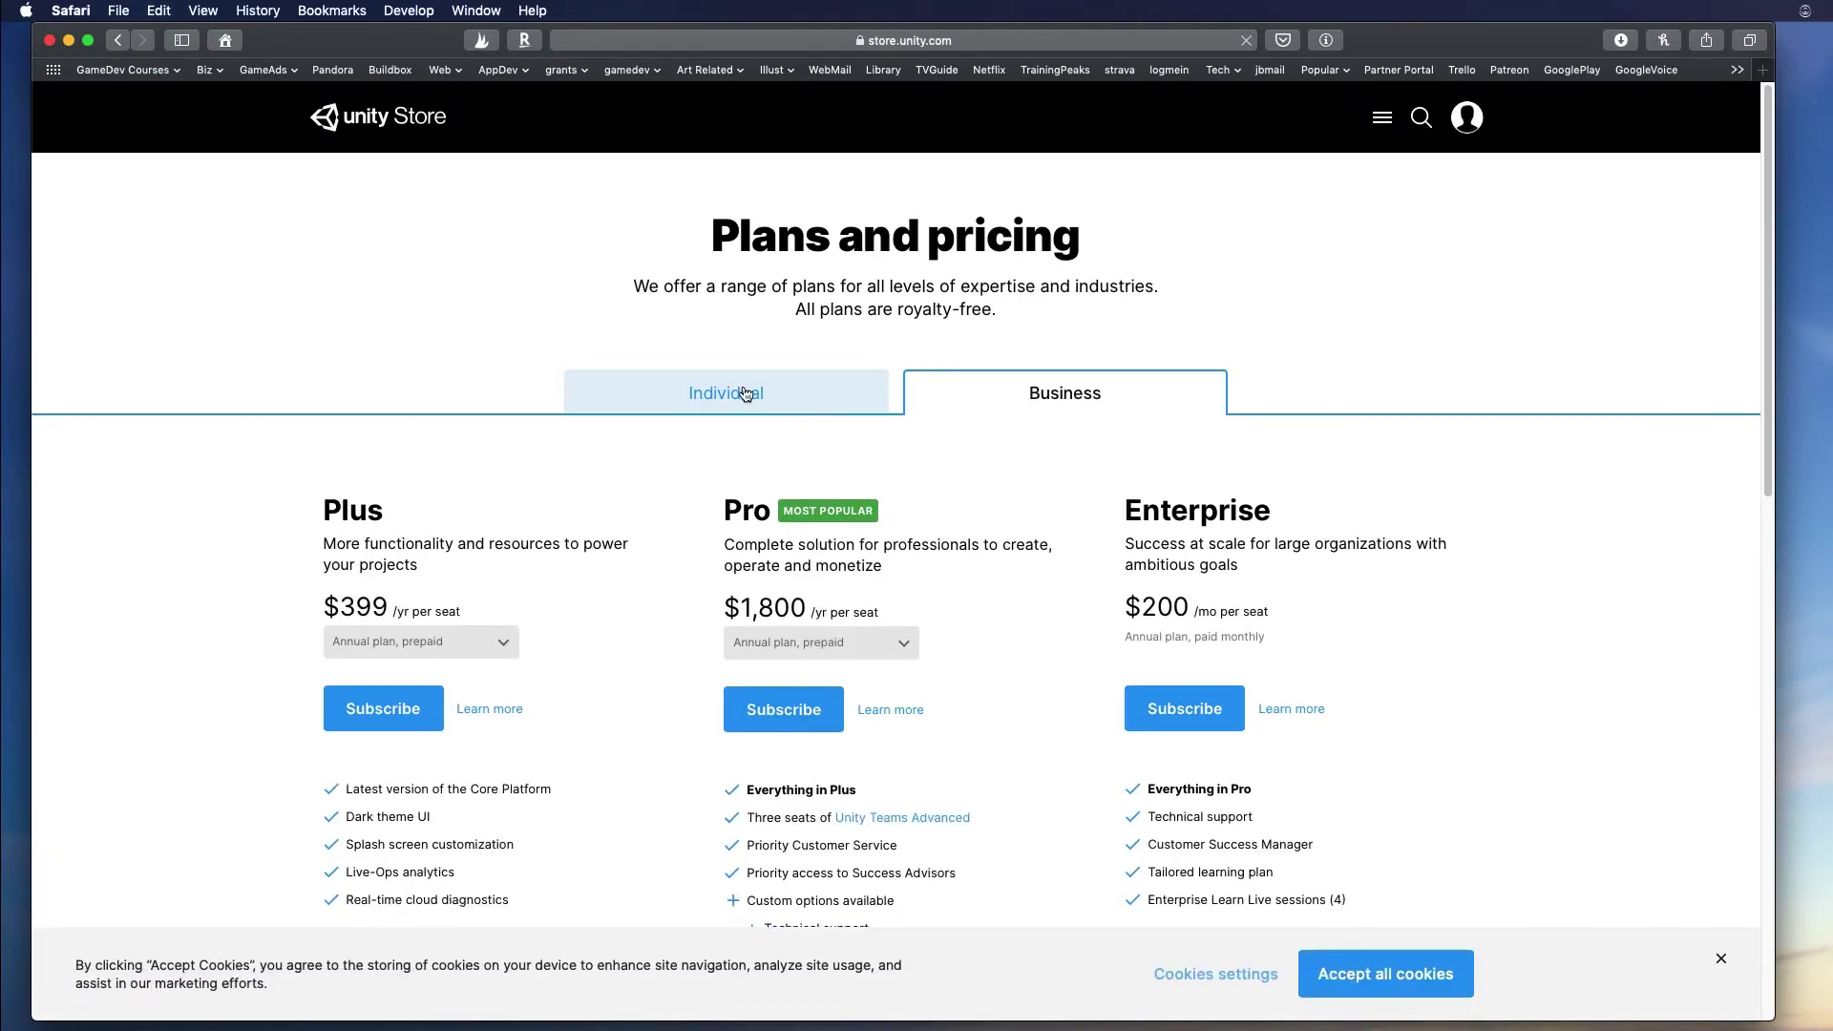
pyautogui.click(745, 395)
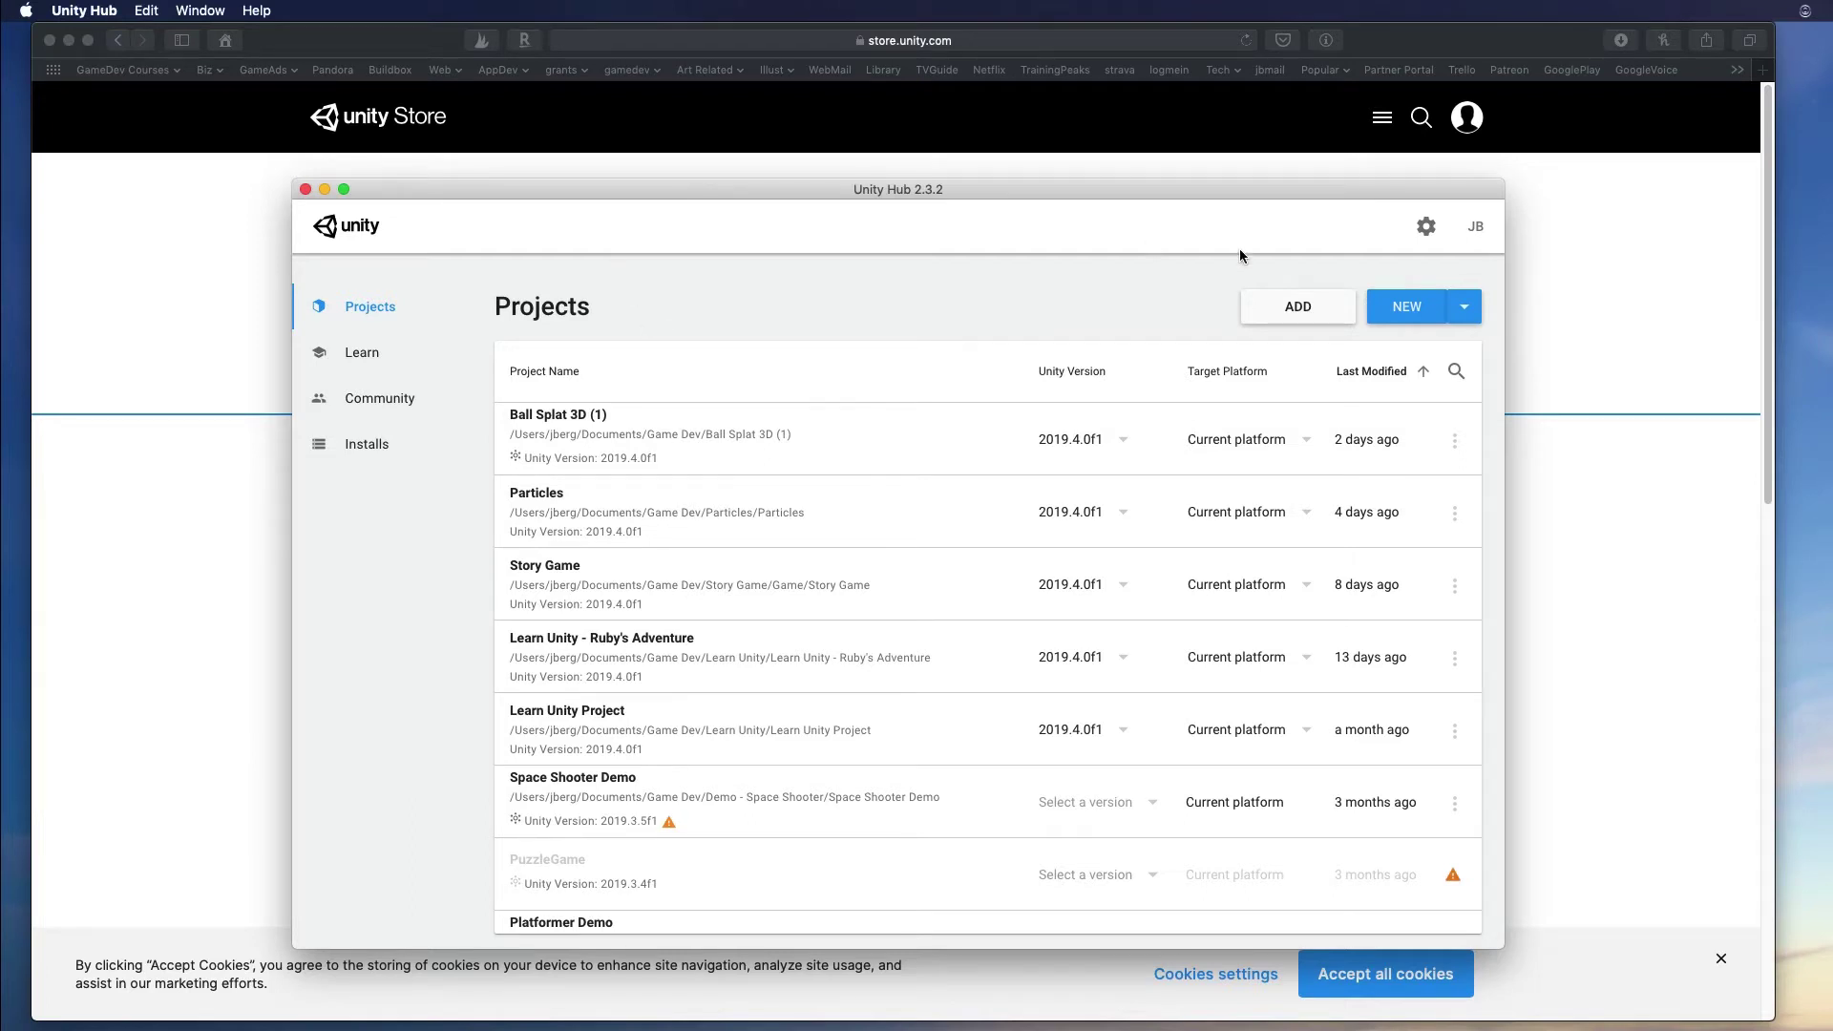
# Start a new project from the 2D template named 'Space Shooter Tutorial'
pyautogui.click(1408, 306)
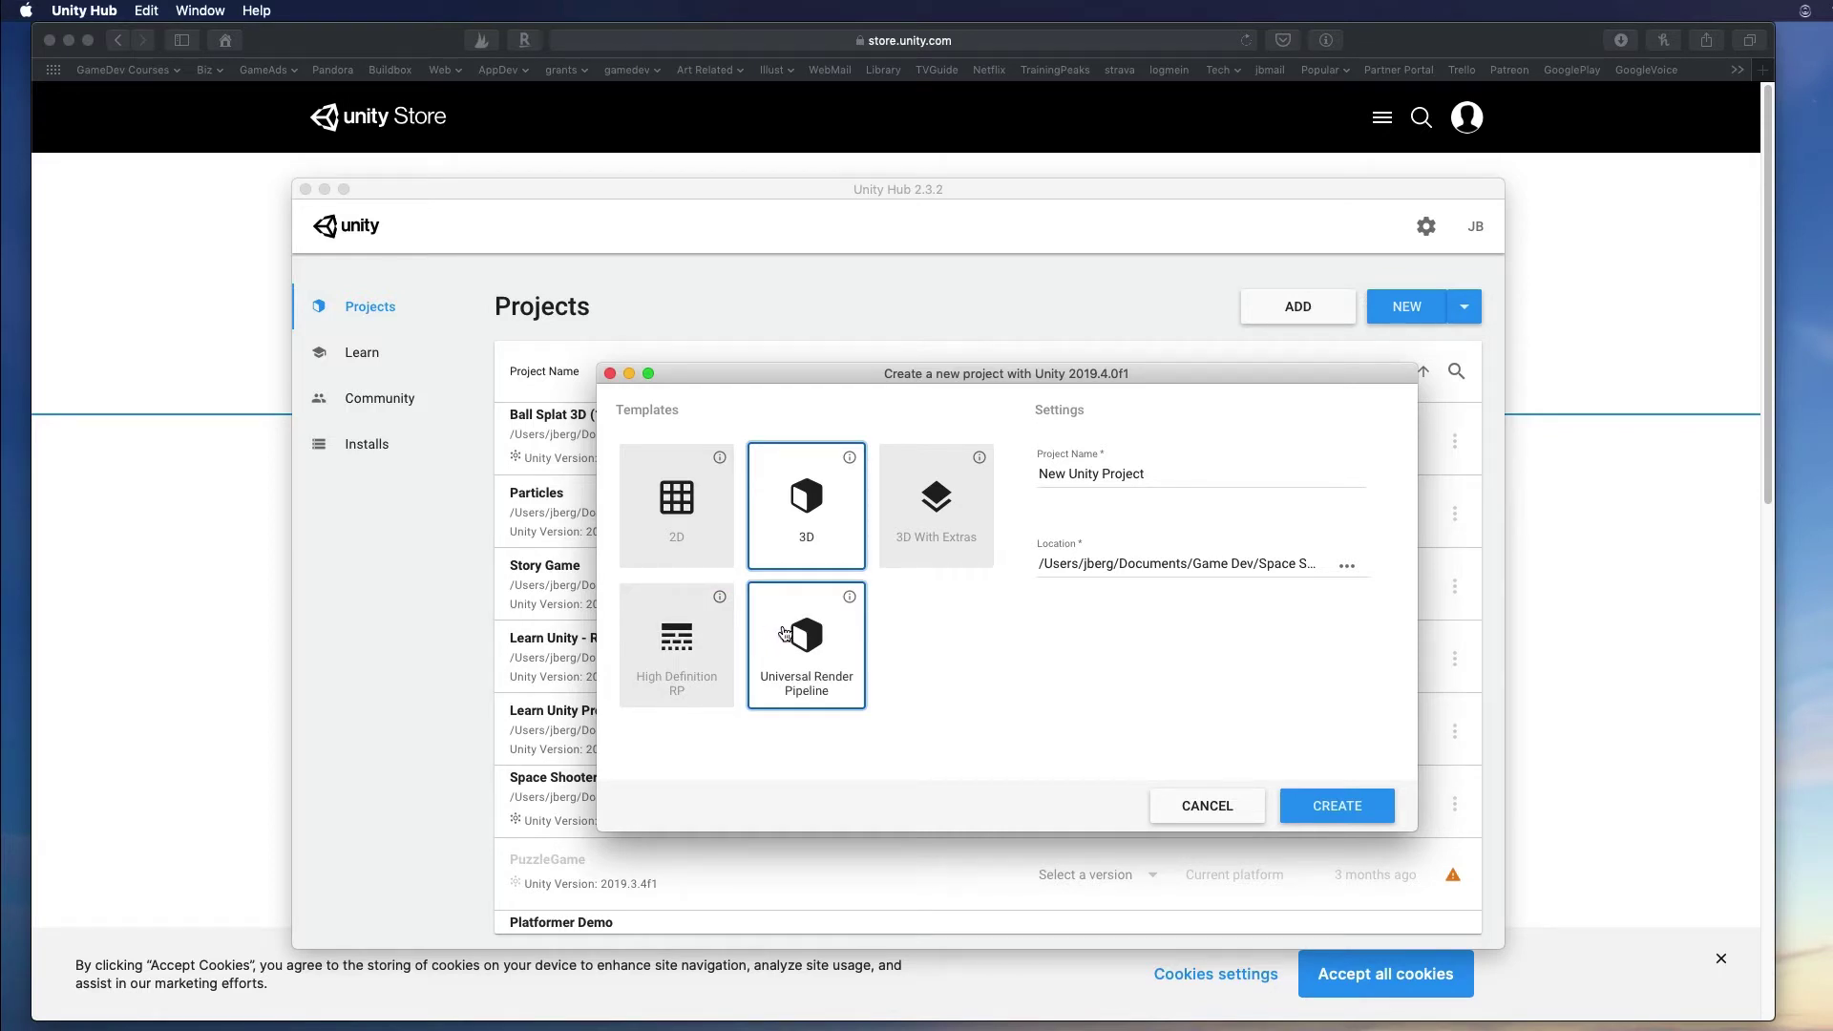
pyautogui.click(678, 500)
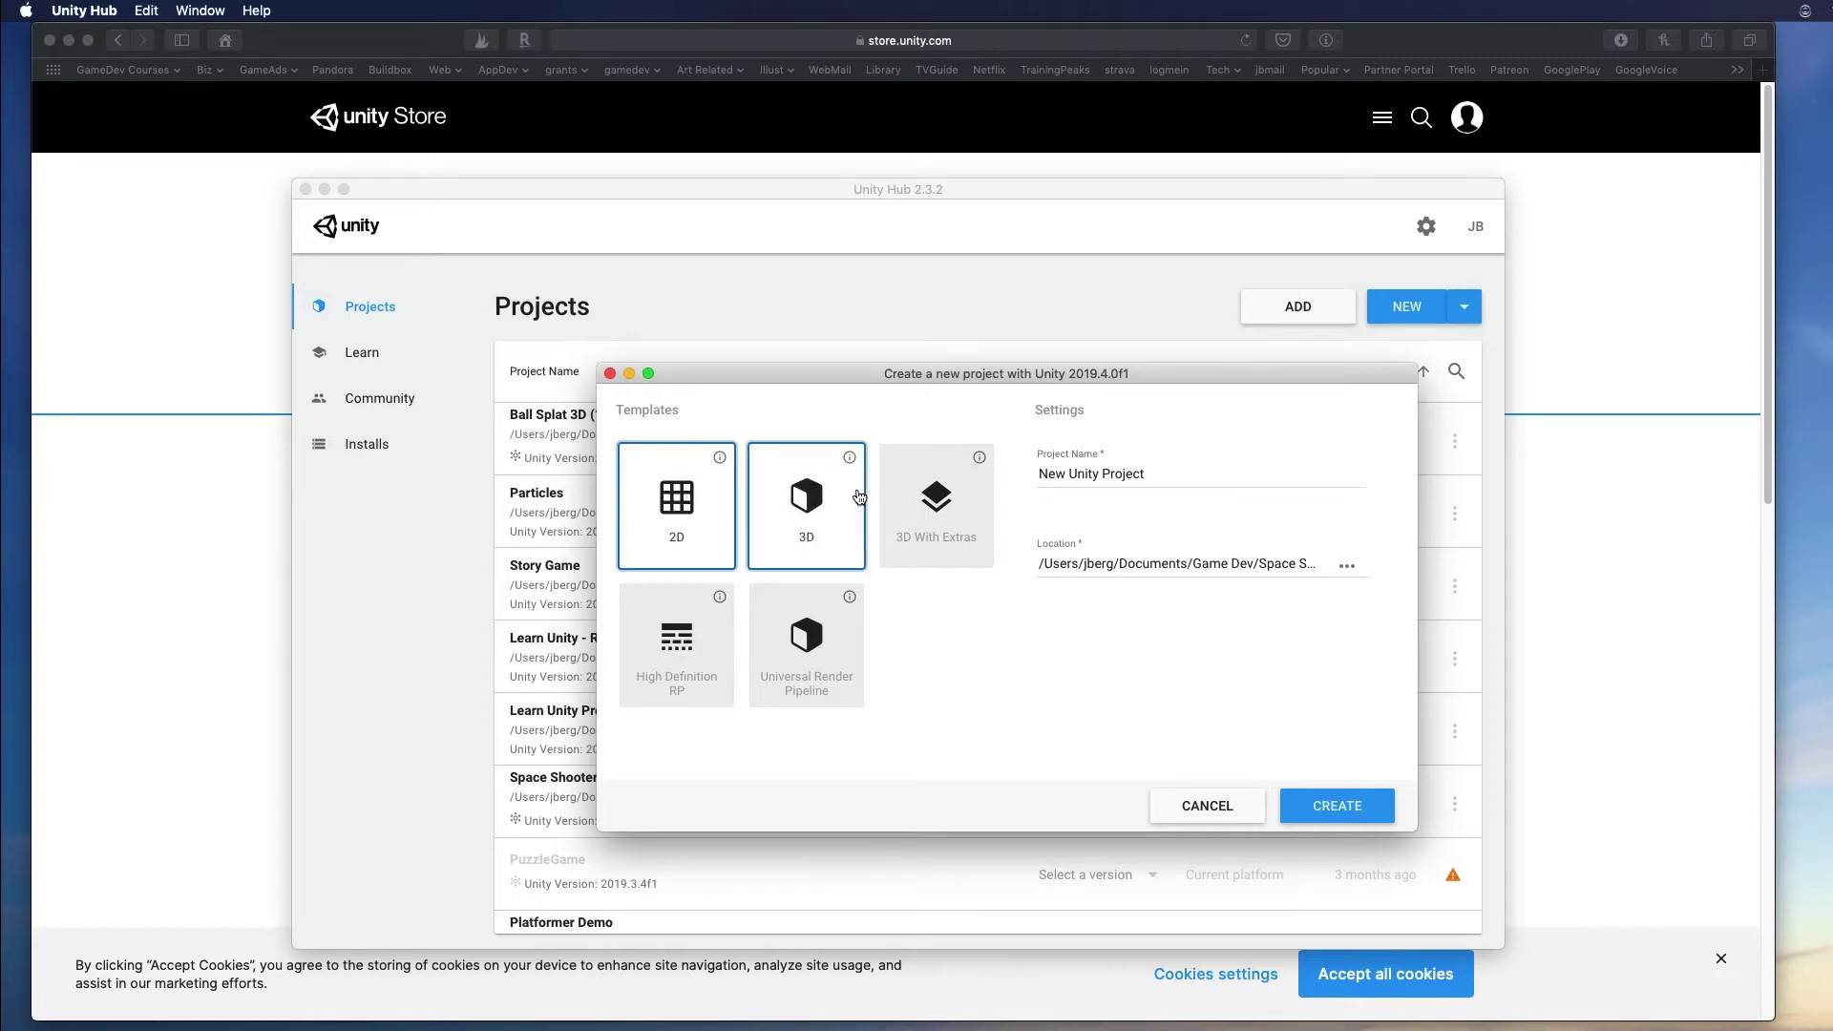
pyautogui.click(1021, 447)
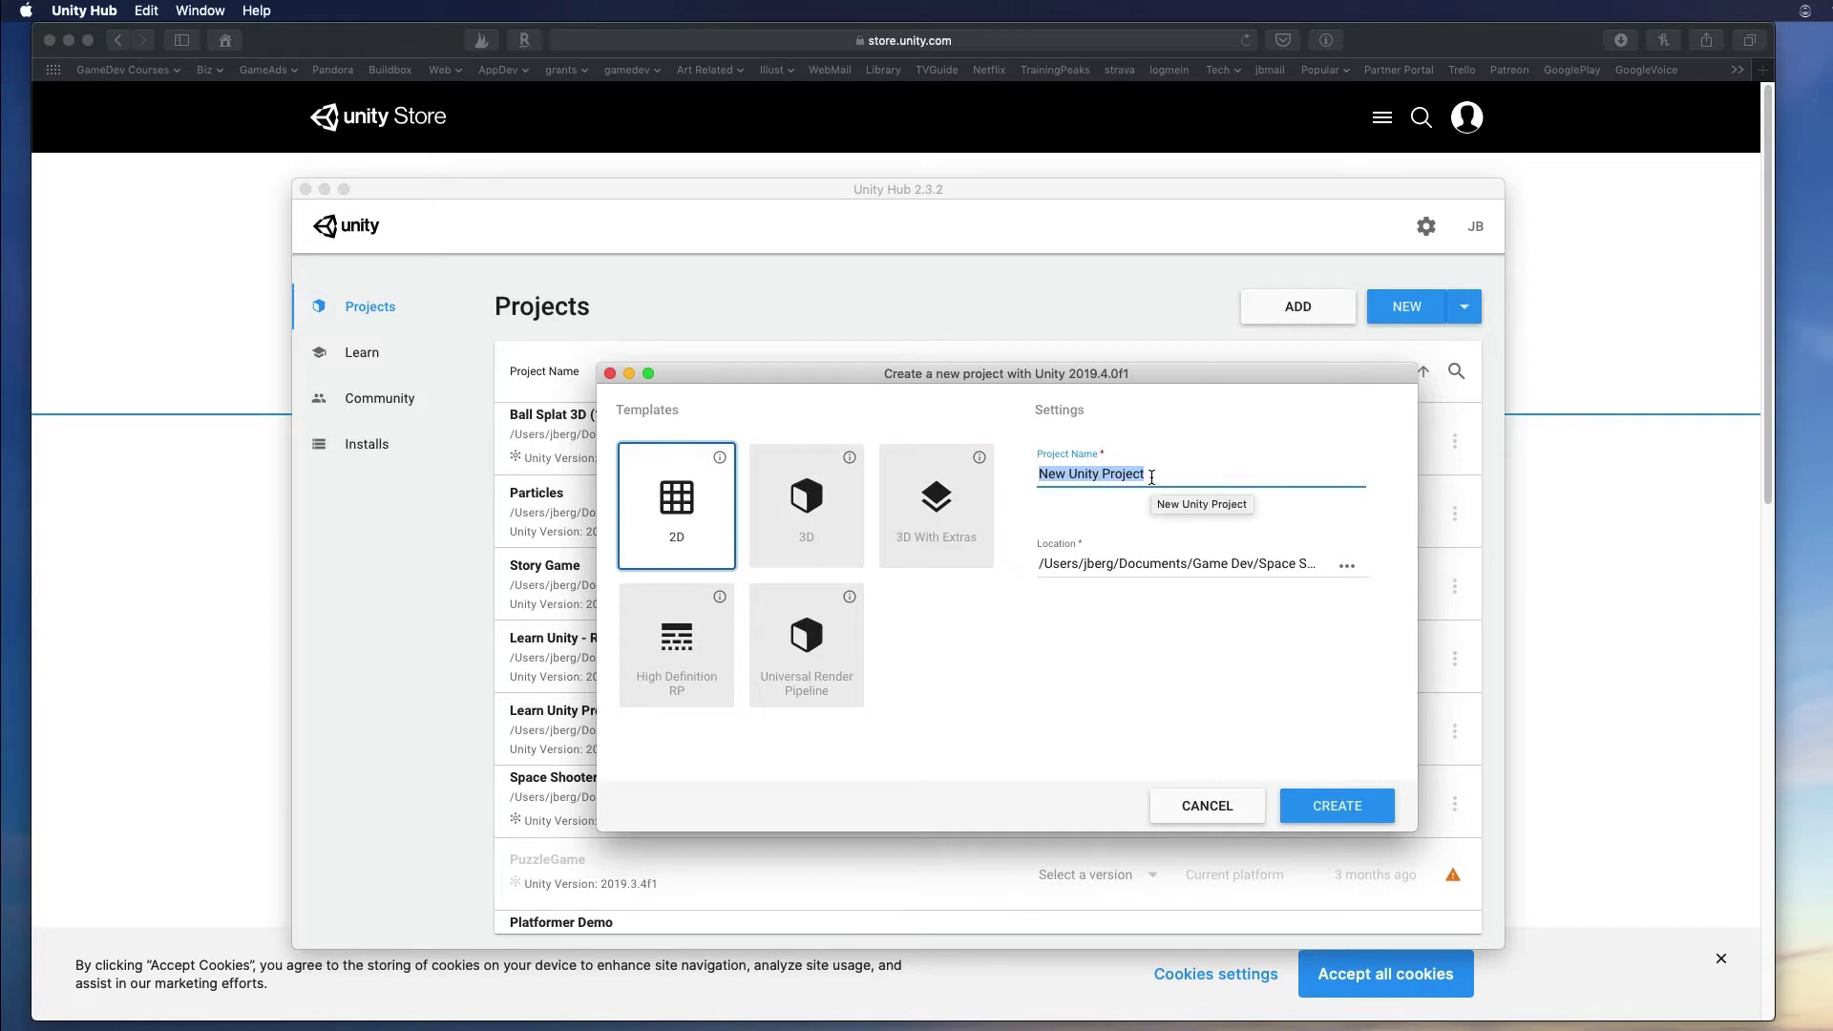
pyautogui.write('Space Shooter Tutorial')
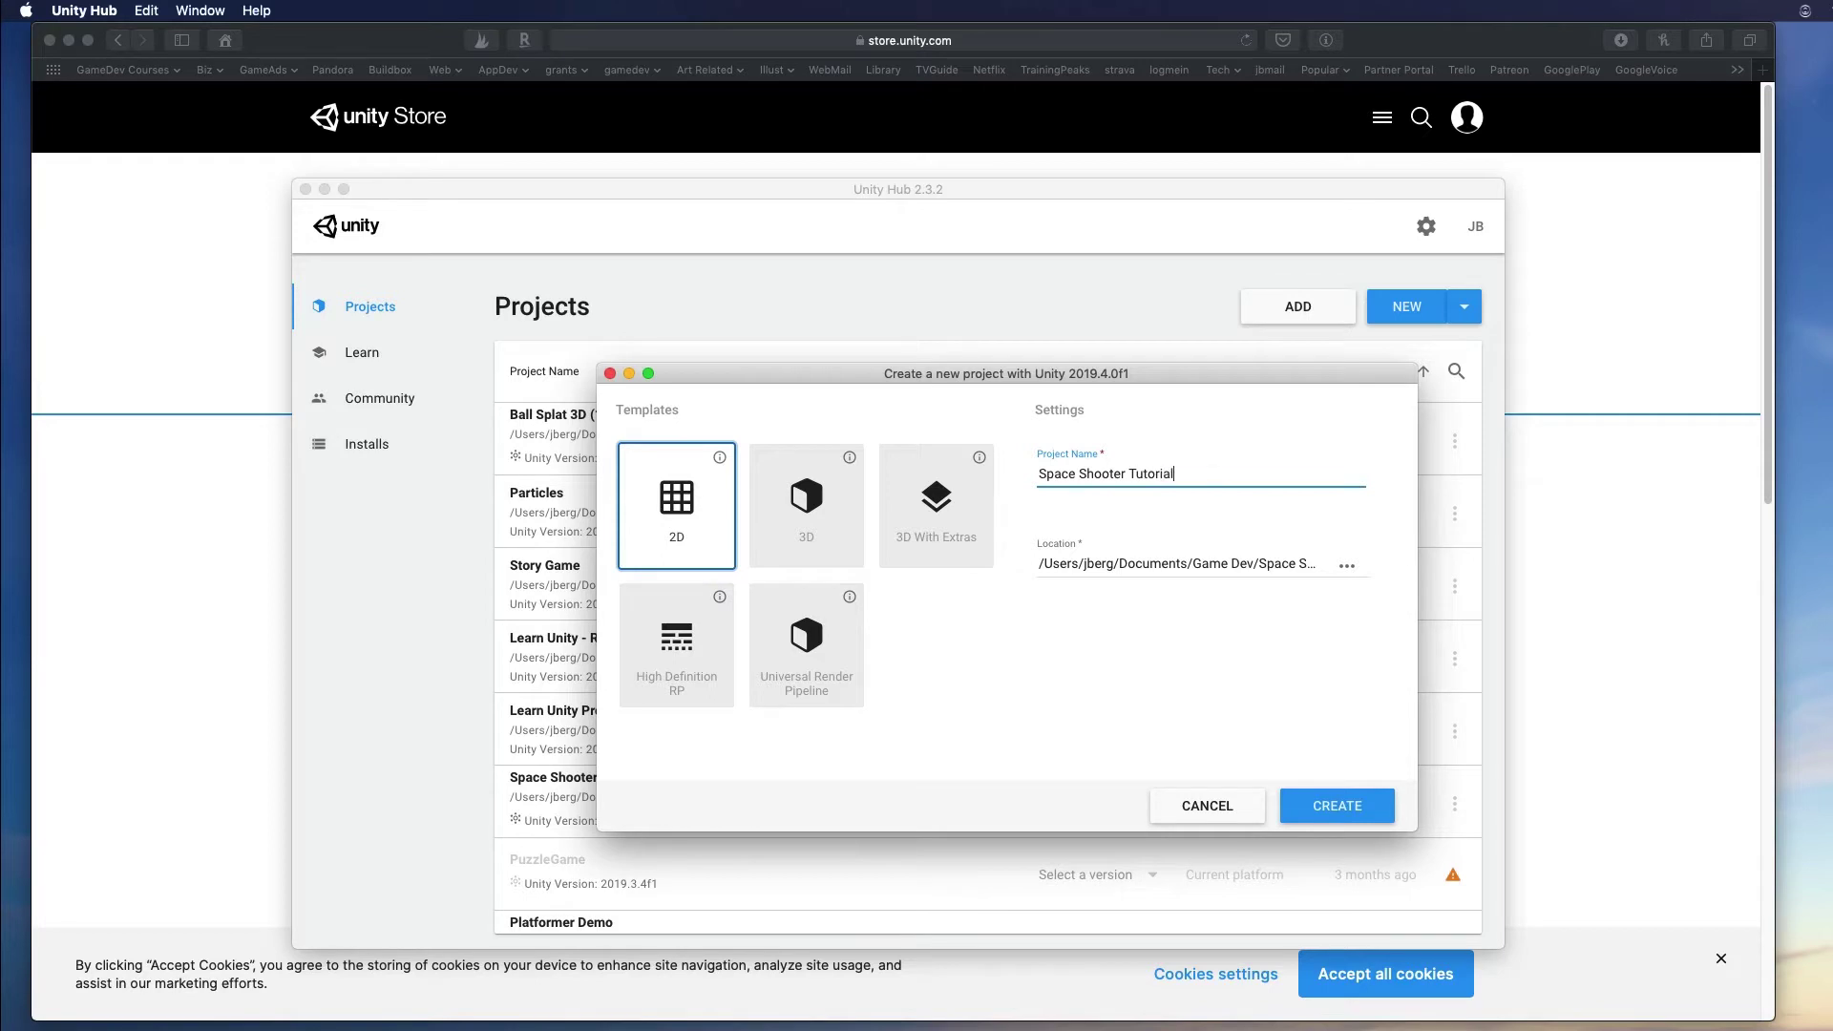
# Create a 'Space shooter demo' folder inside Game Dev for the project location
pyautogui.click(1347, 566)
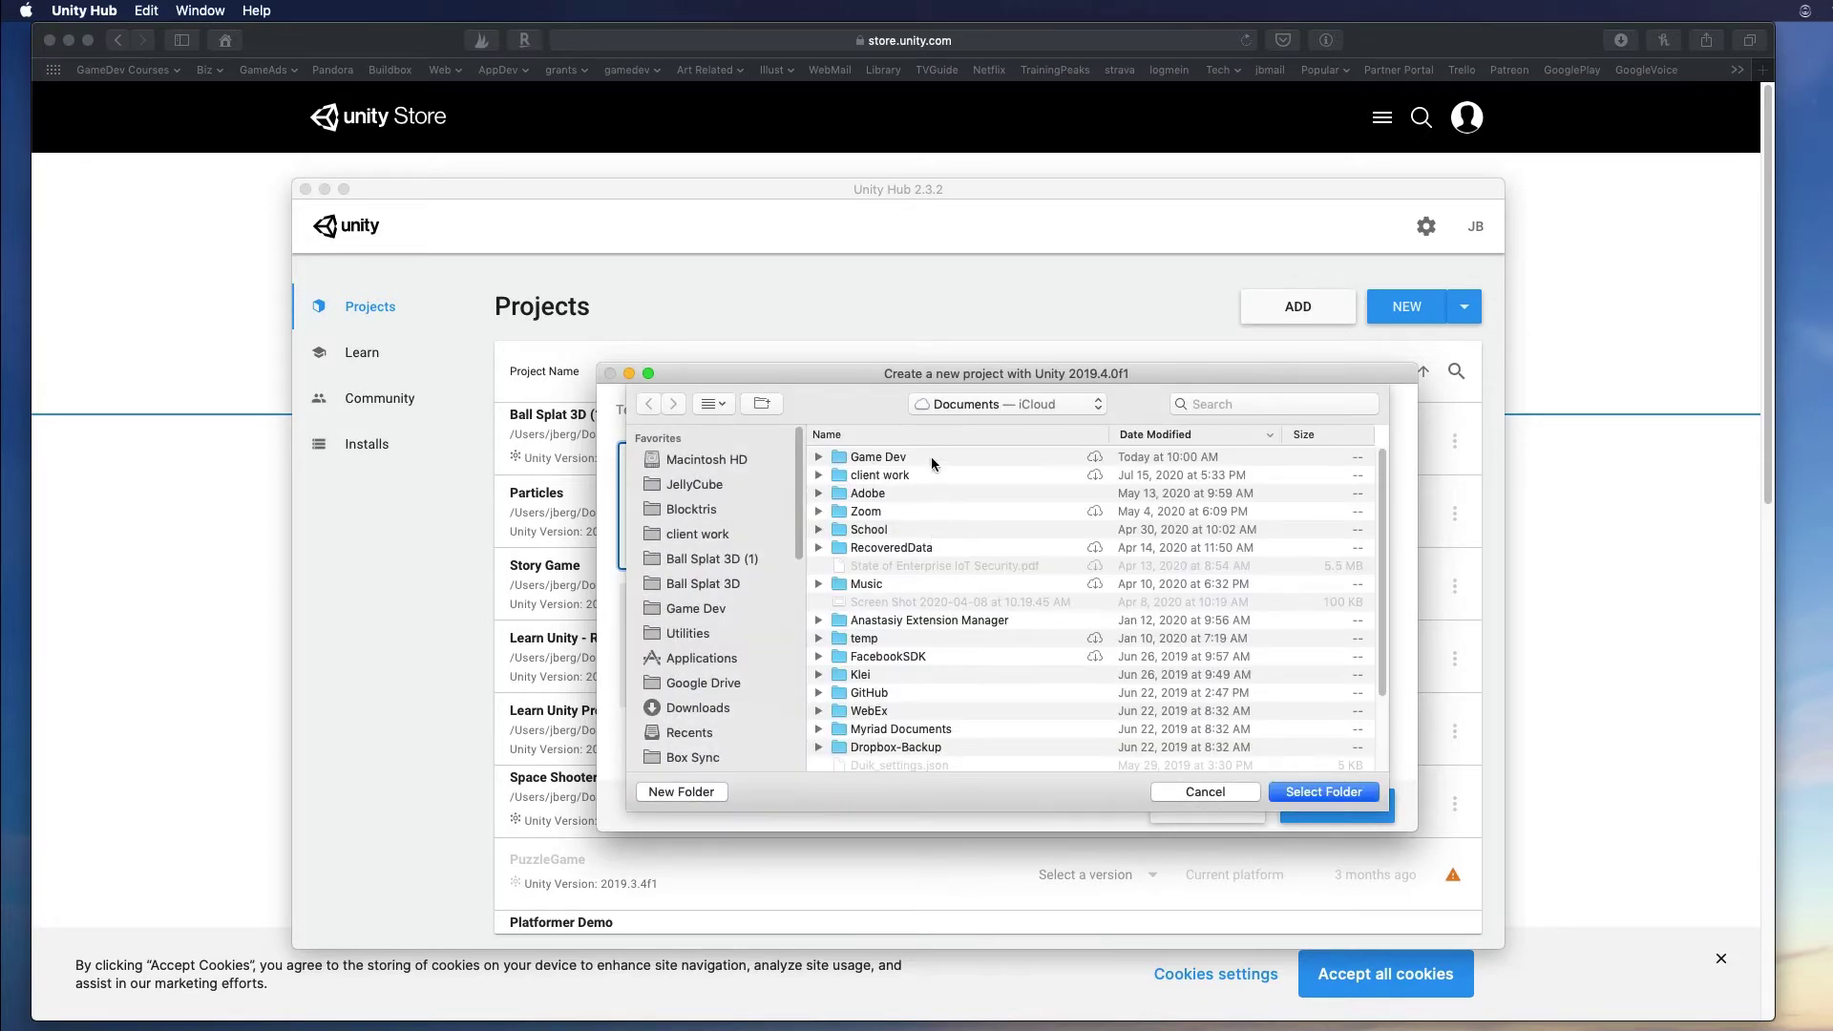
pyautogui.click(656, 609)
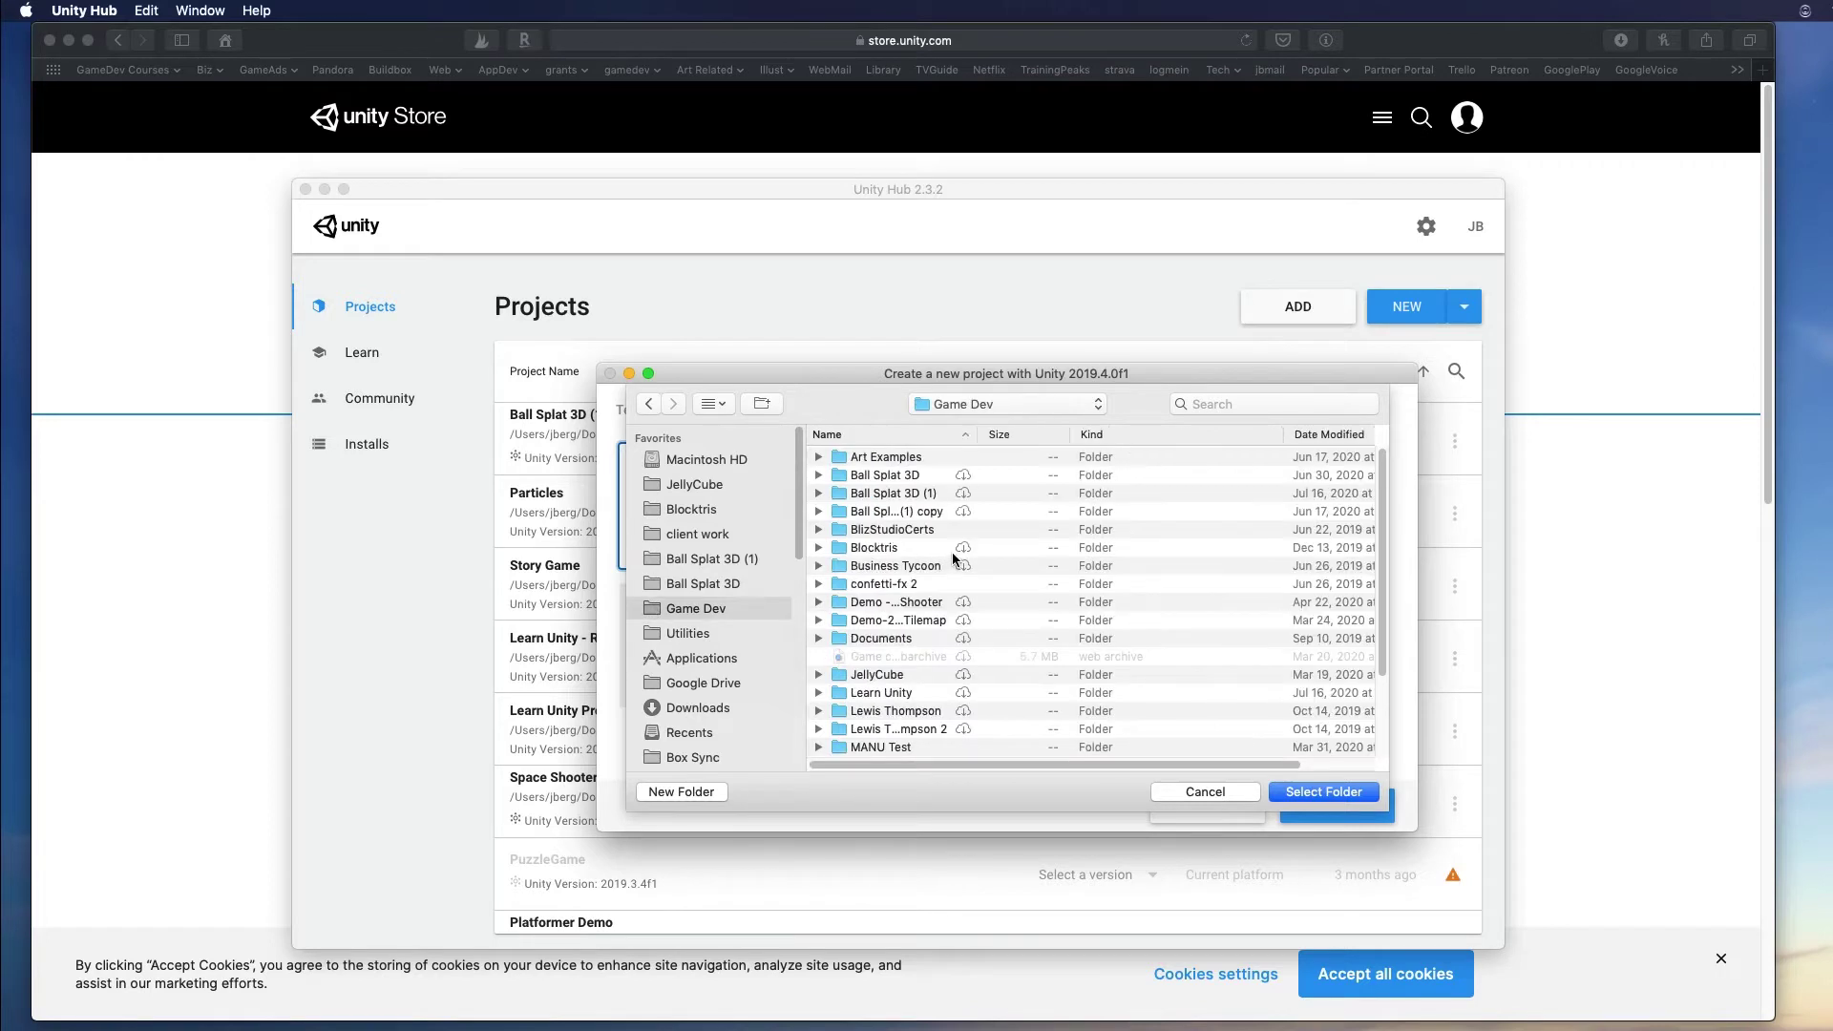
pyautogui.click(682, 793)
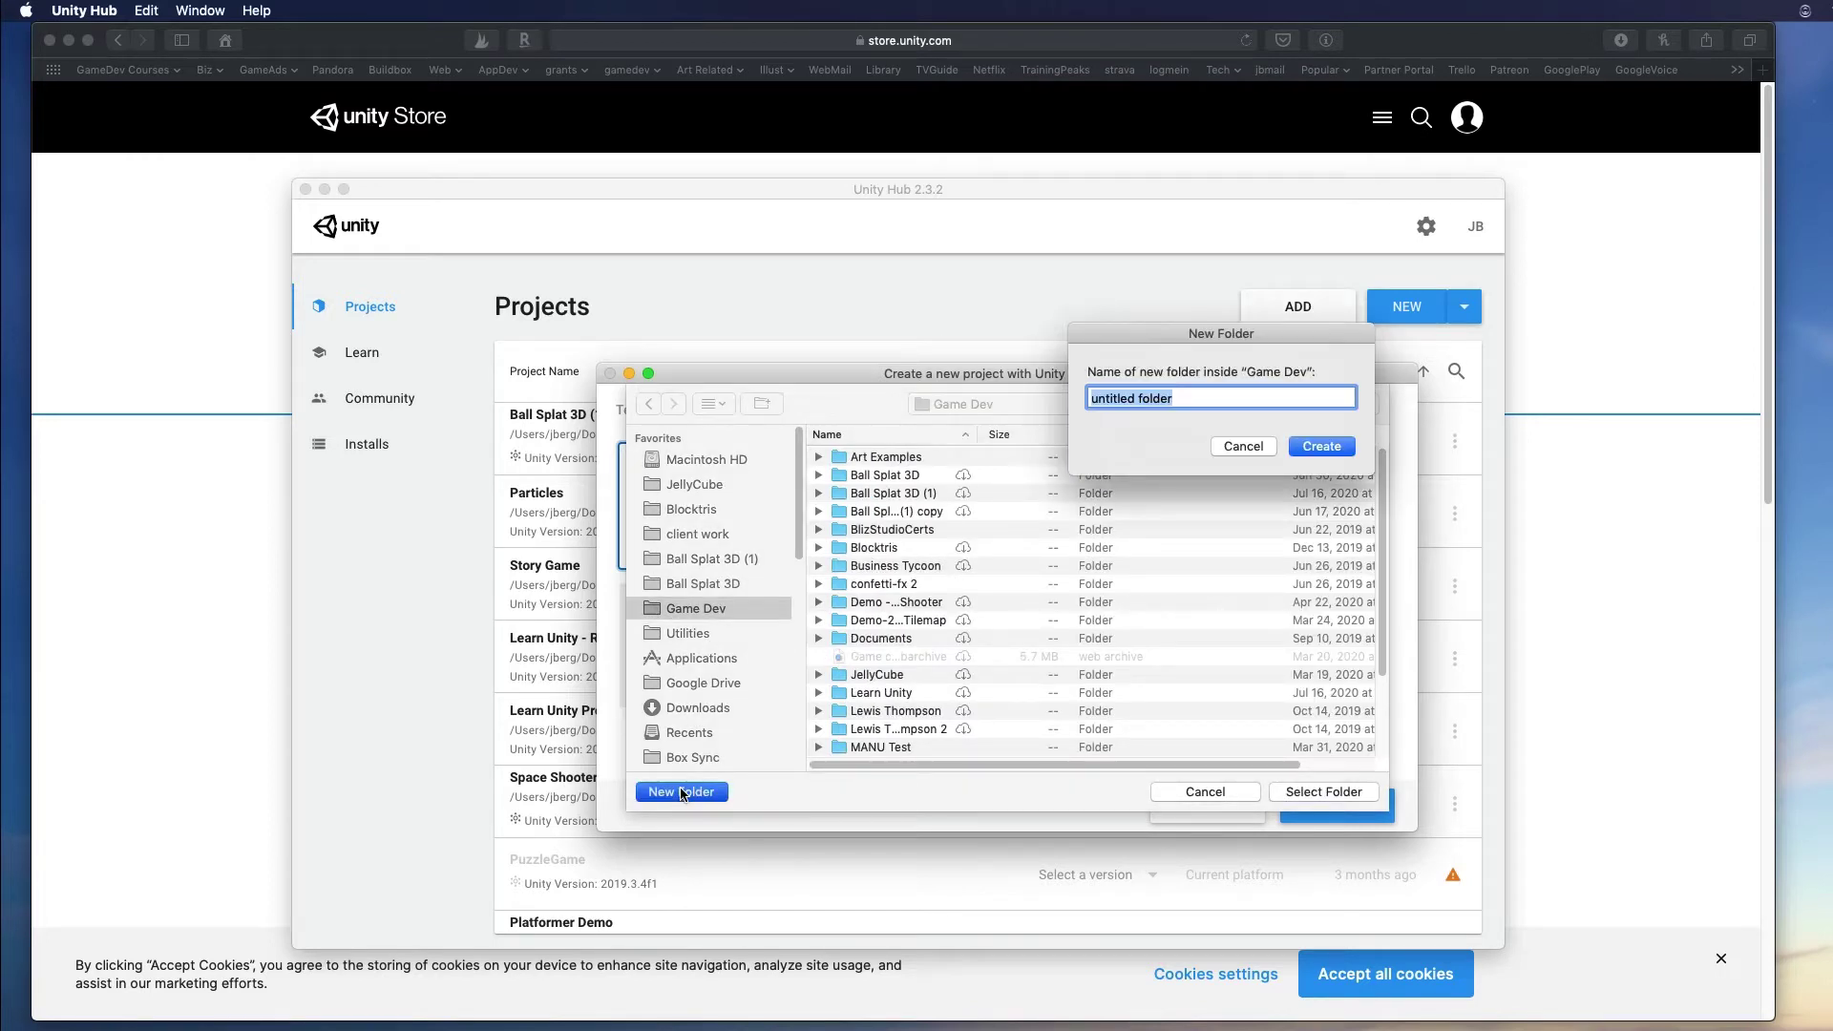
pyautogui.write('Space shooter demo')
pyautogui.press('Return')
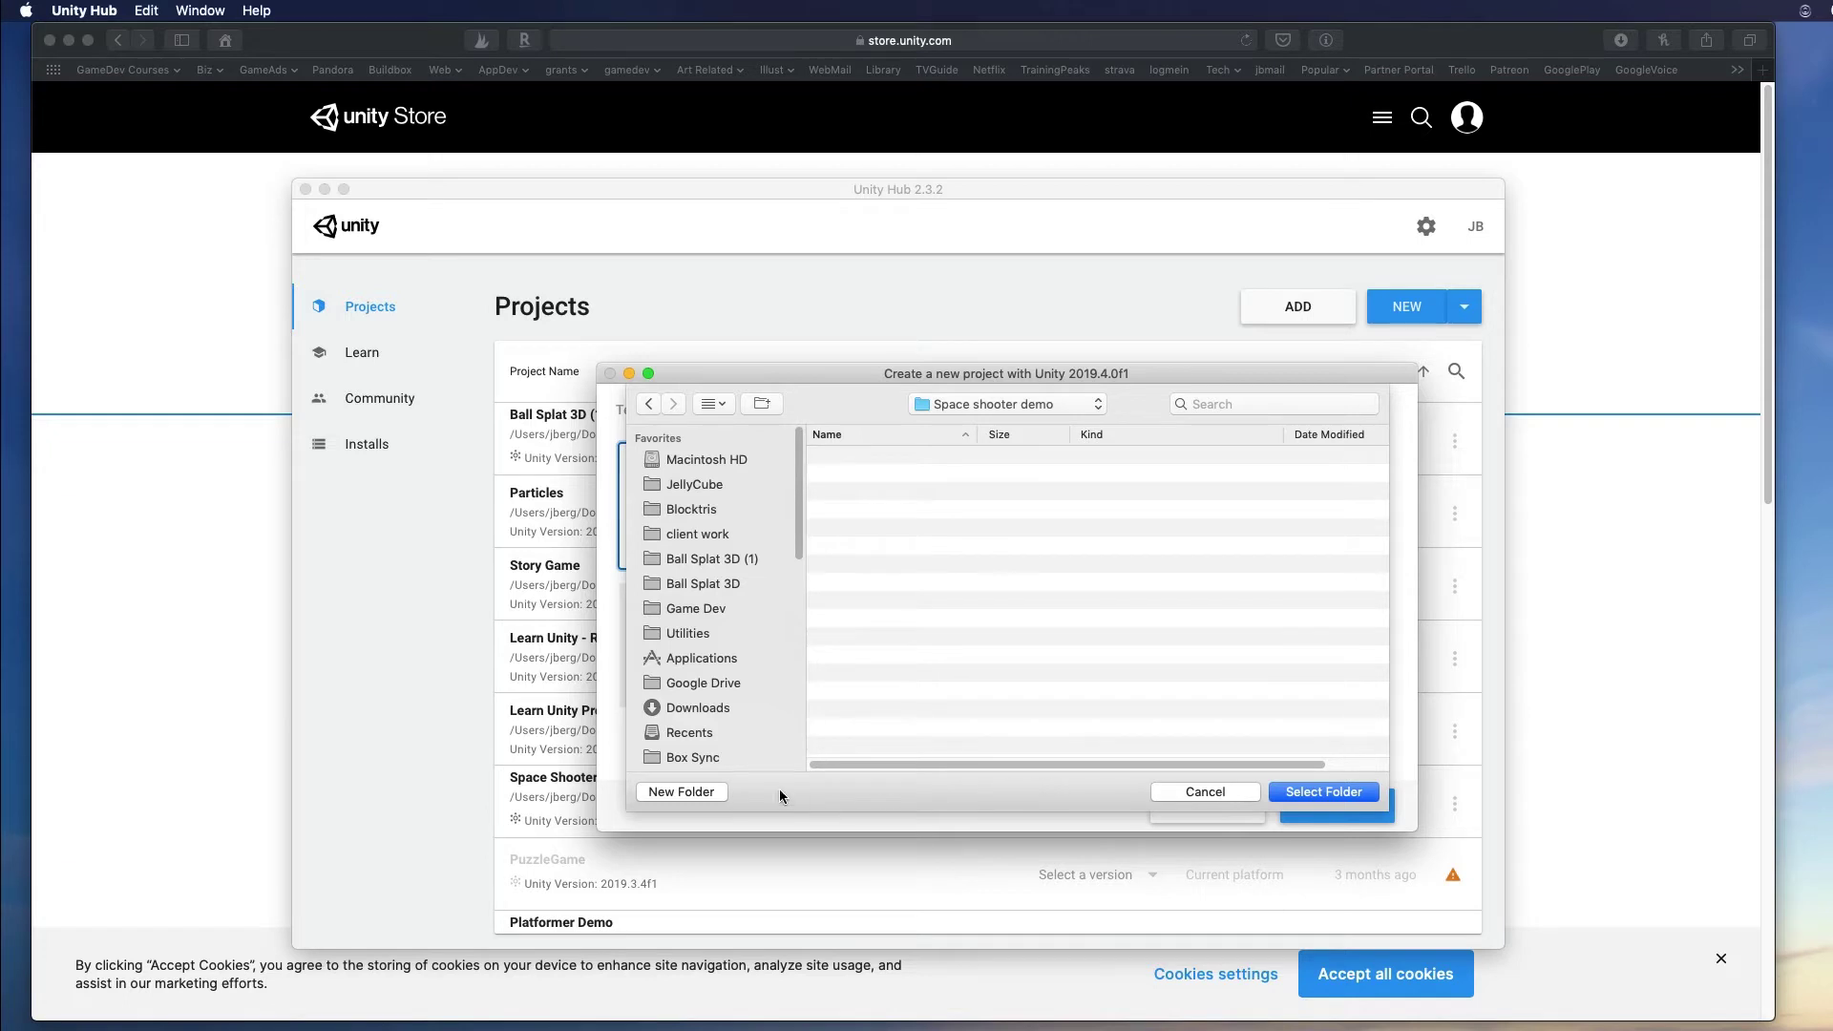
# Add a 'Game' folder inside it, set it as the location, and create the project
pyautogui.click(694, 792)
pyautogui.write('Game')
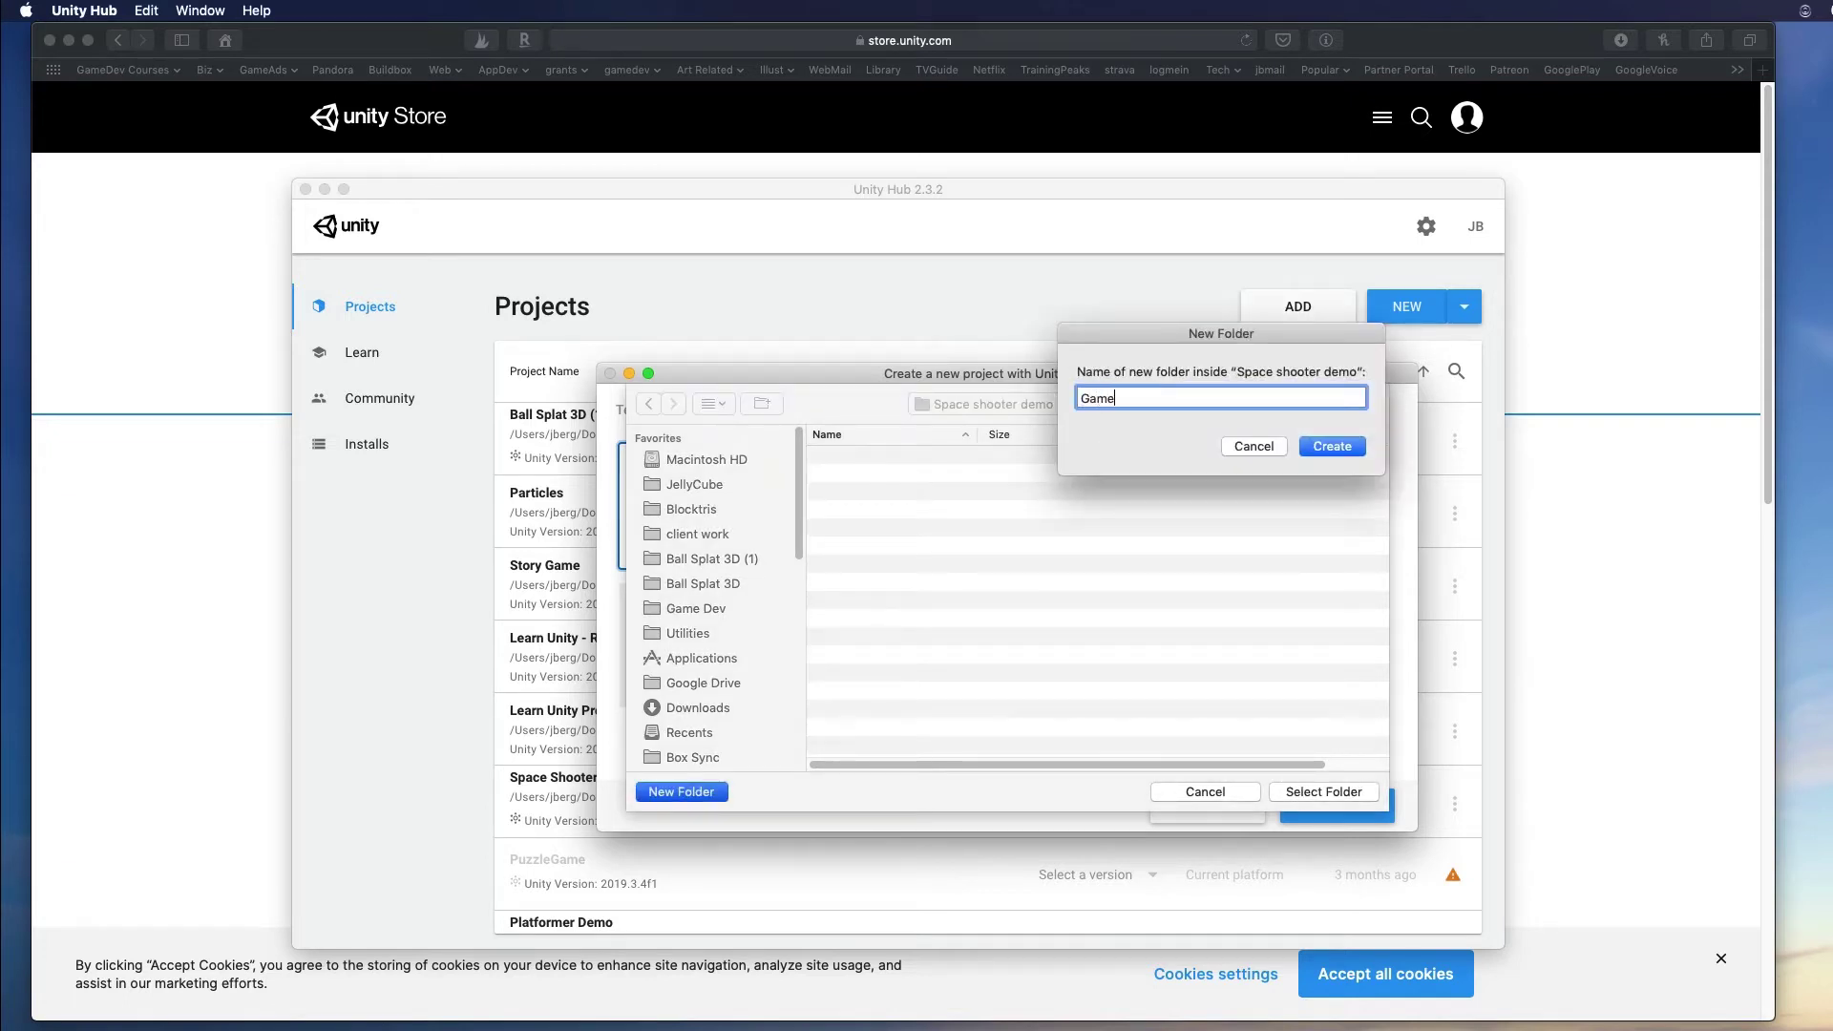
pyautogui.press('Return')
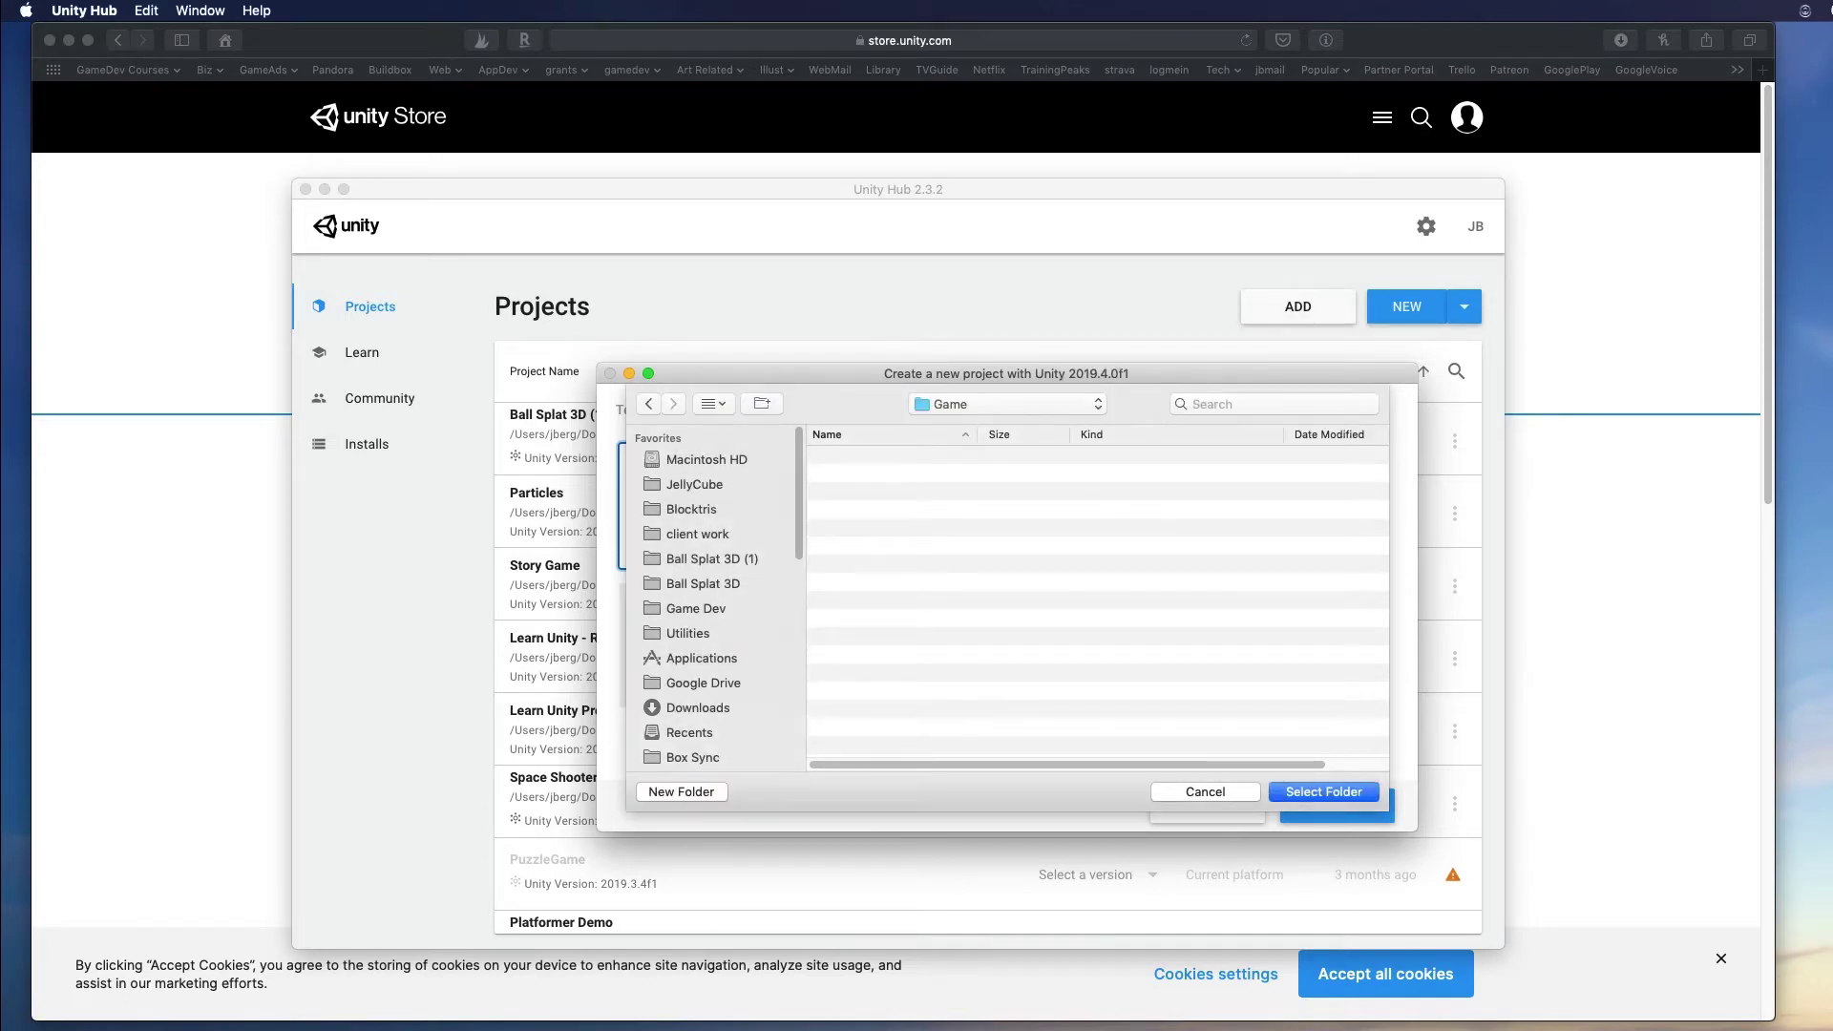
pyautogui.click(1293, 794)
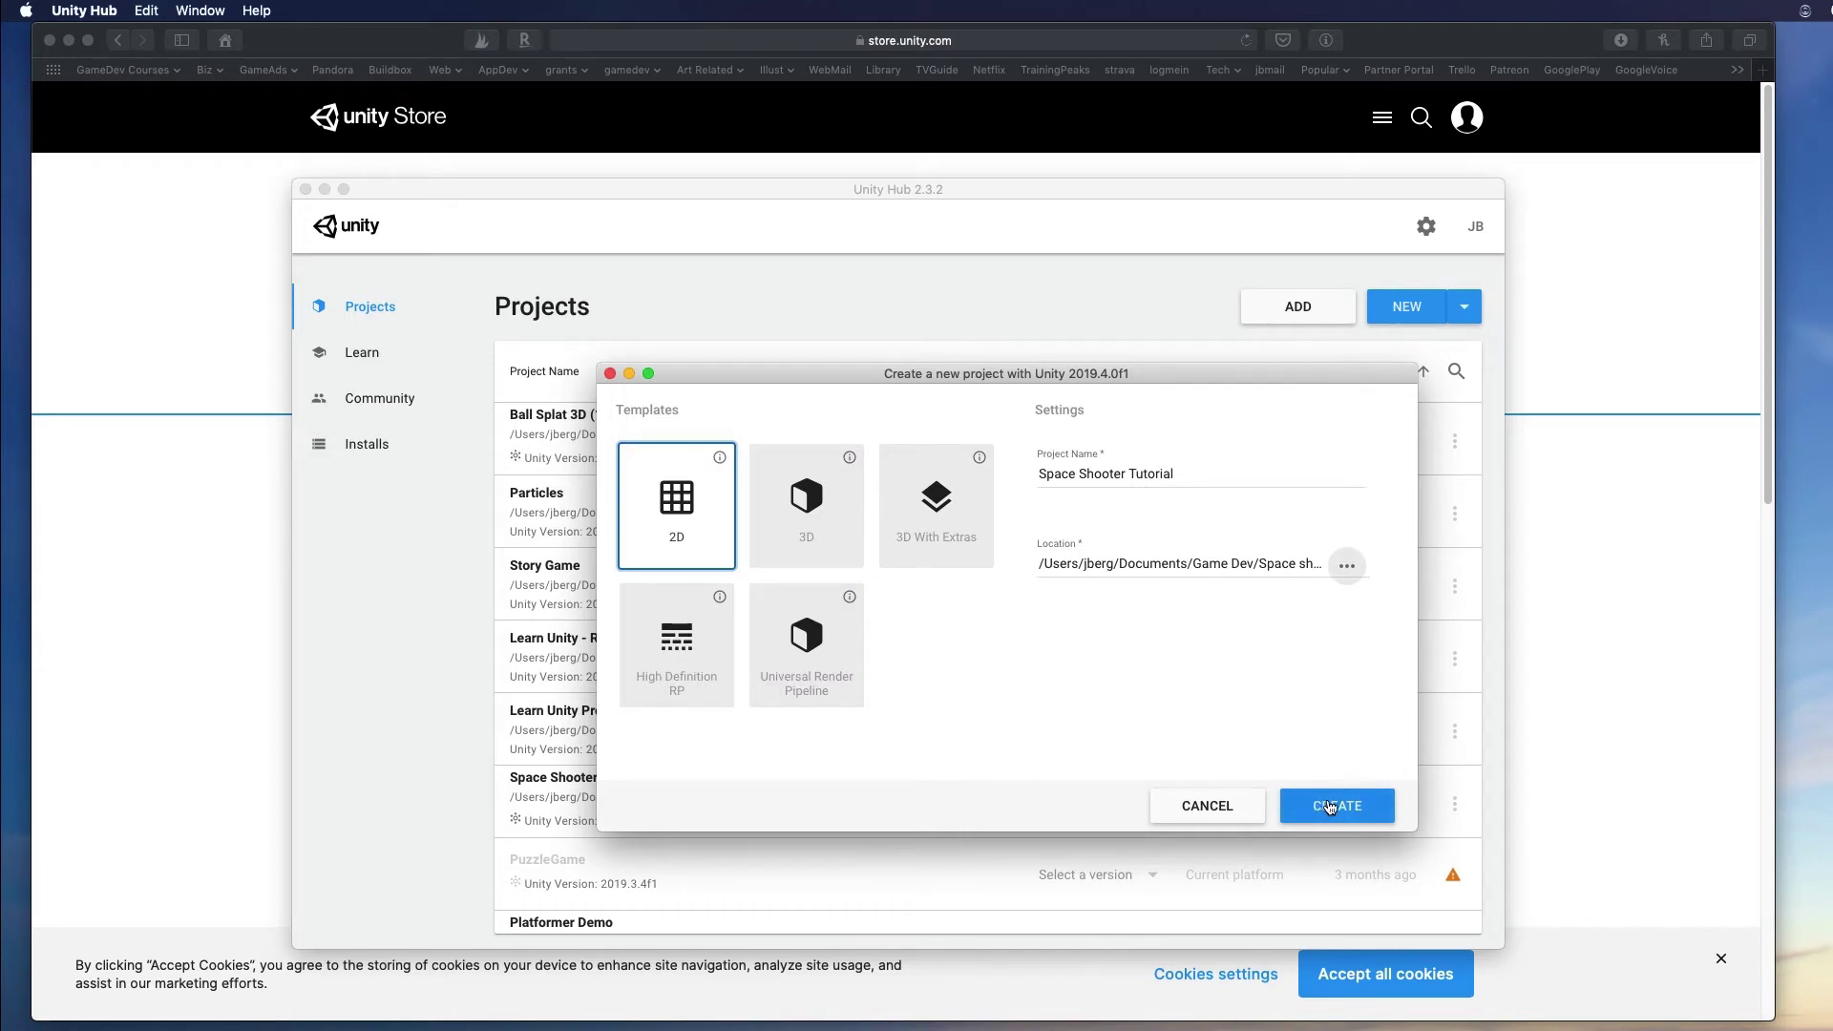
pyautogui.click(1330, 807)
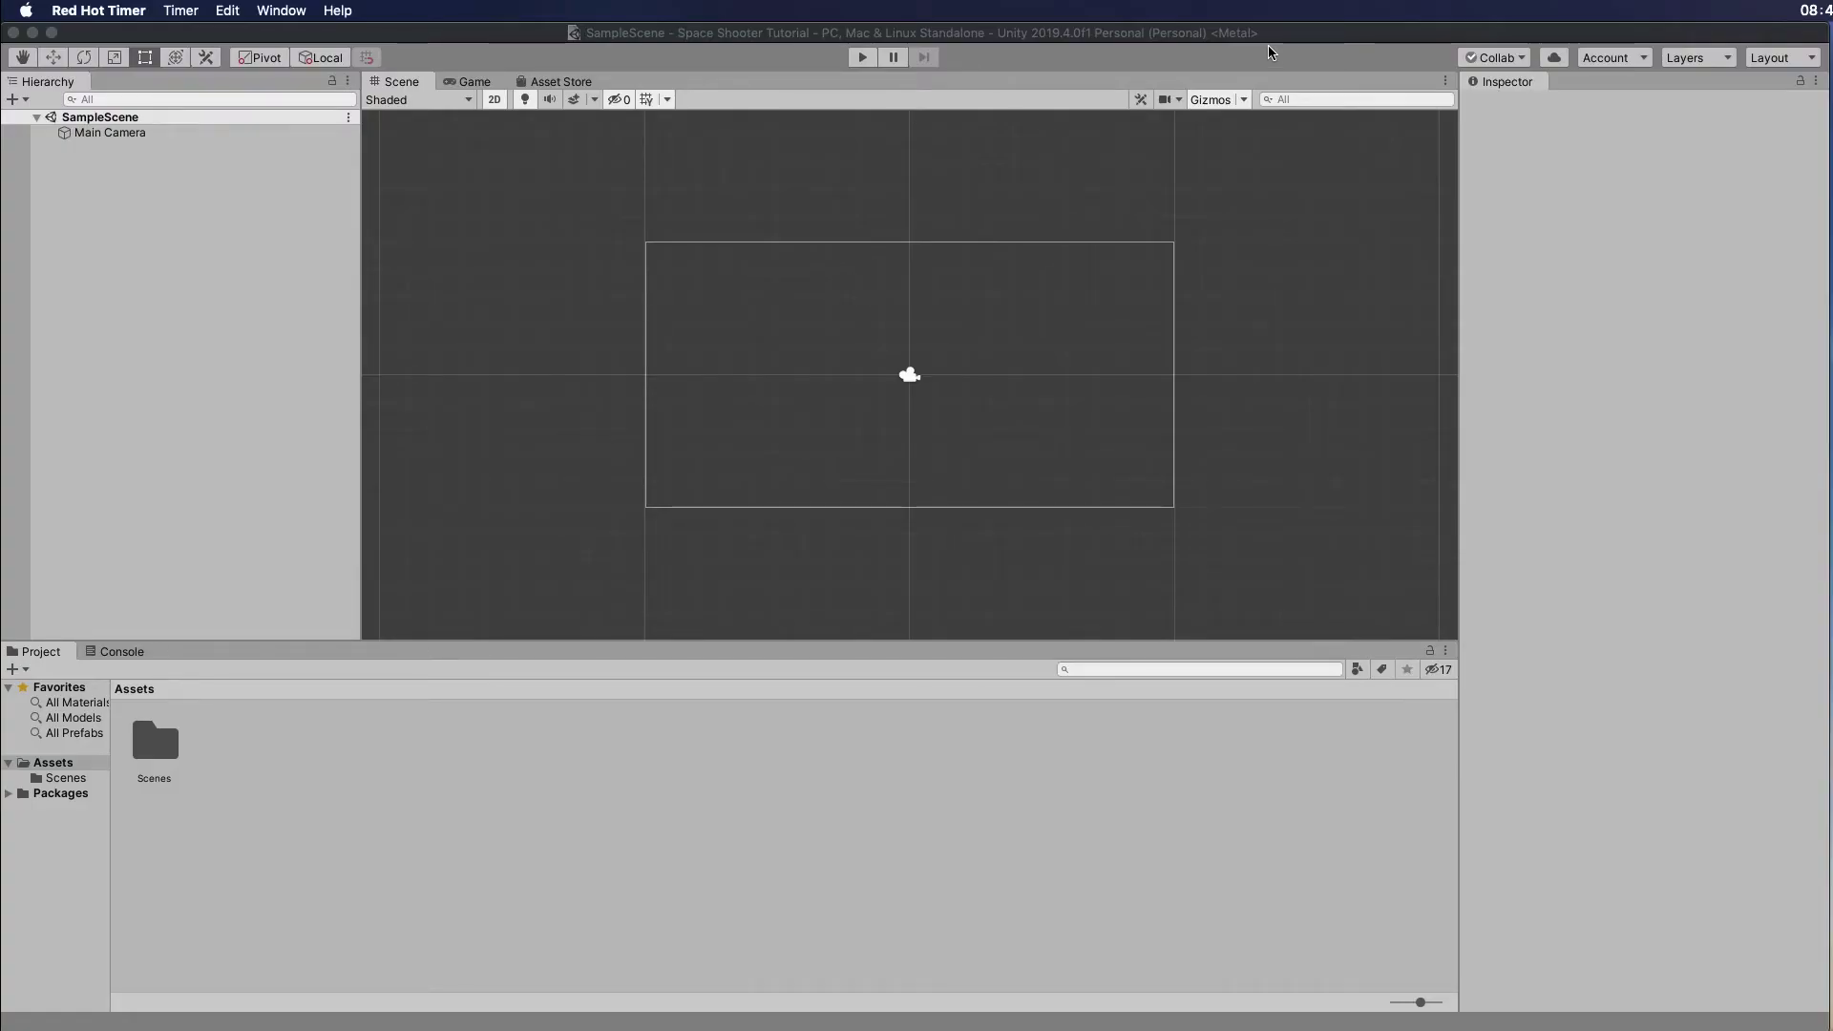
pyautogui.click(1270, 44)
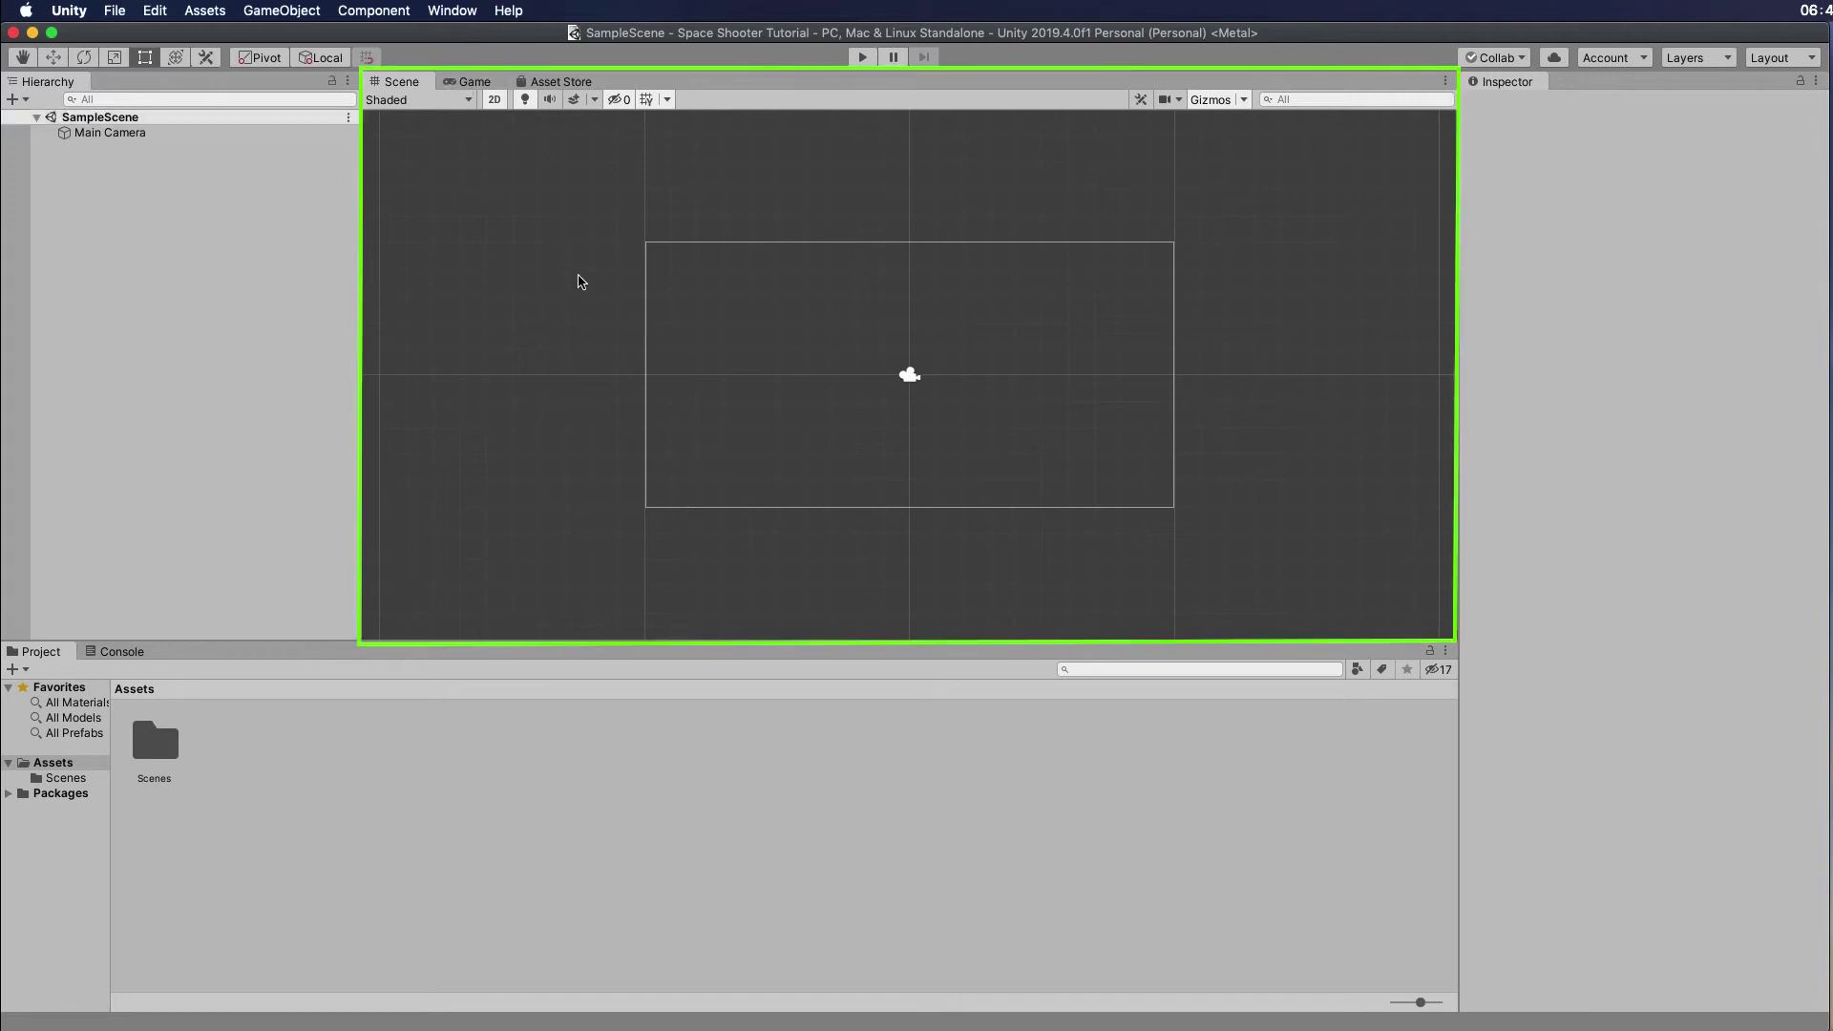
pyautogui.click(401, 82)
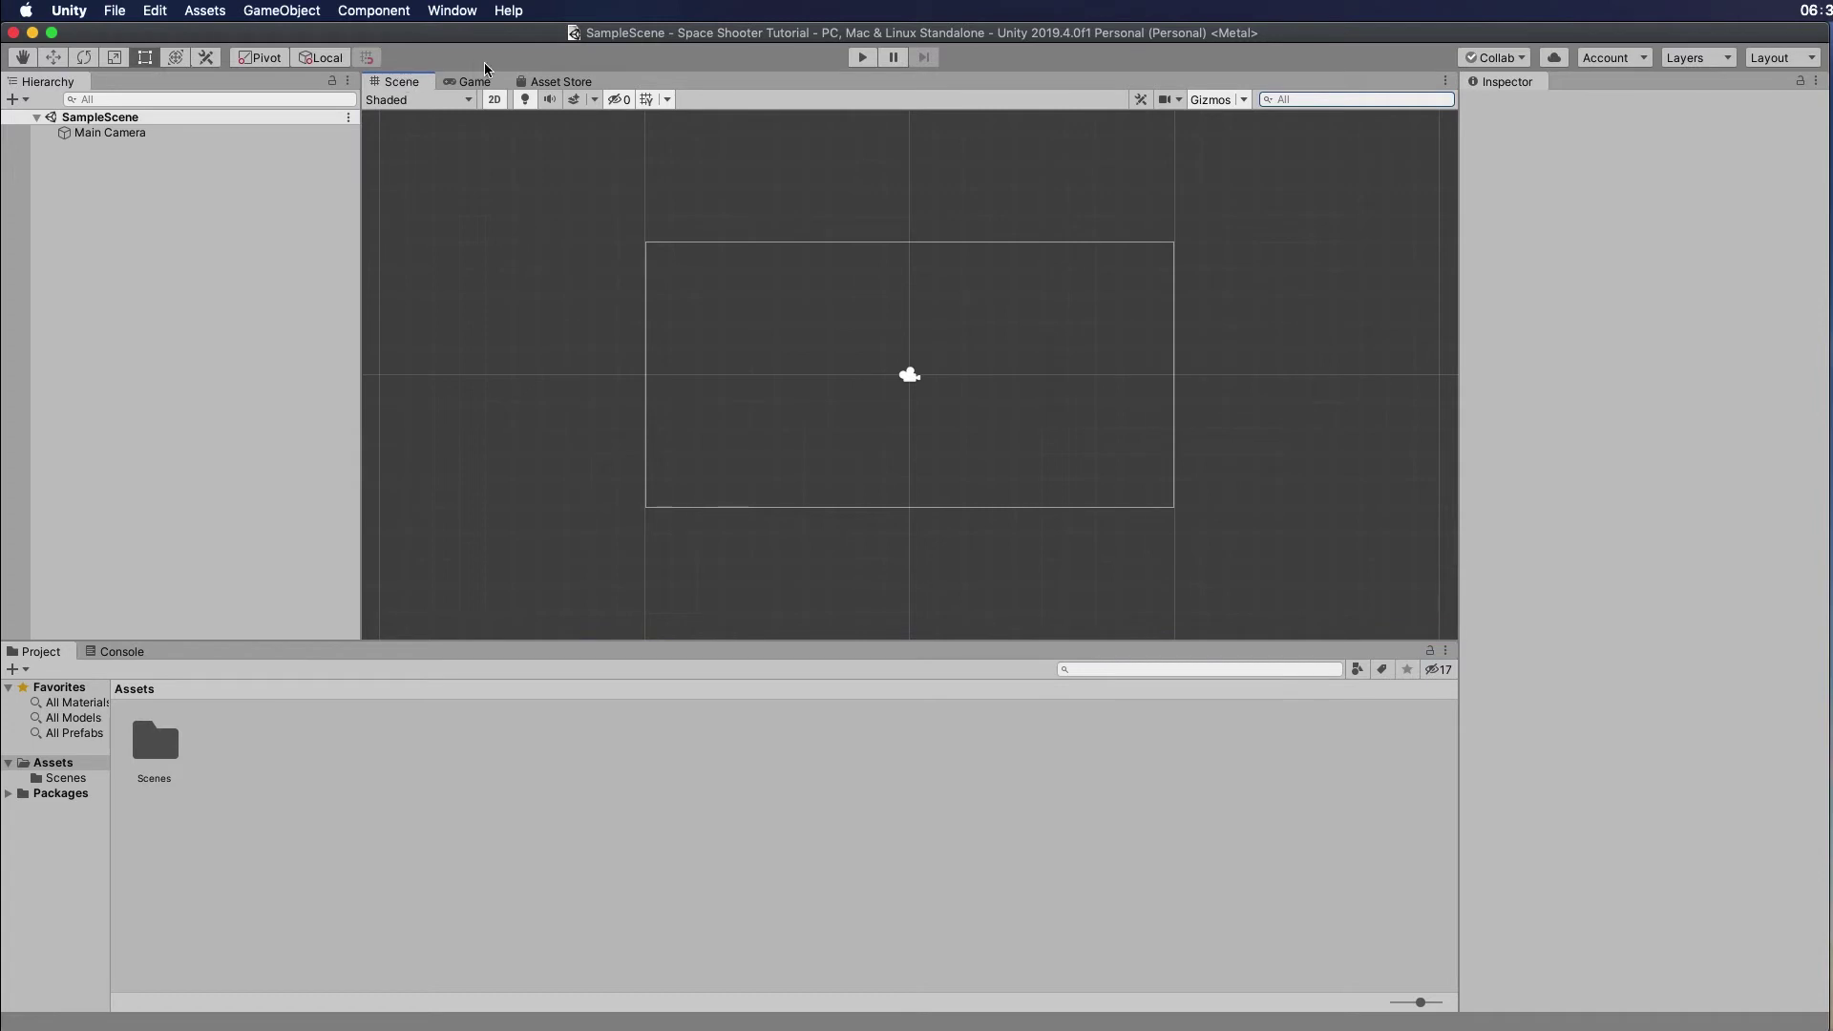
pyautogui.click(471, 82)
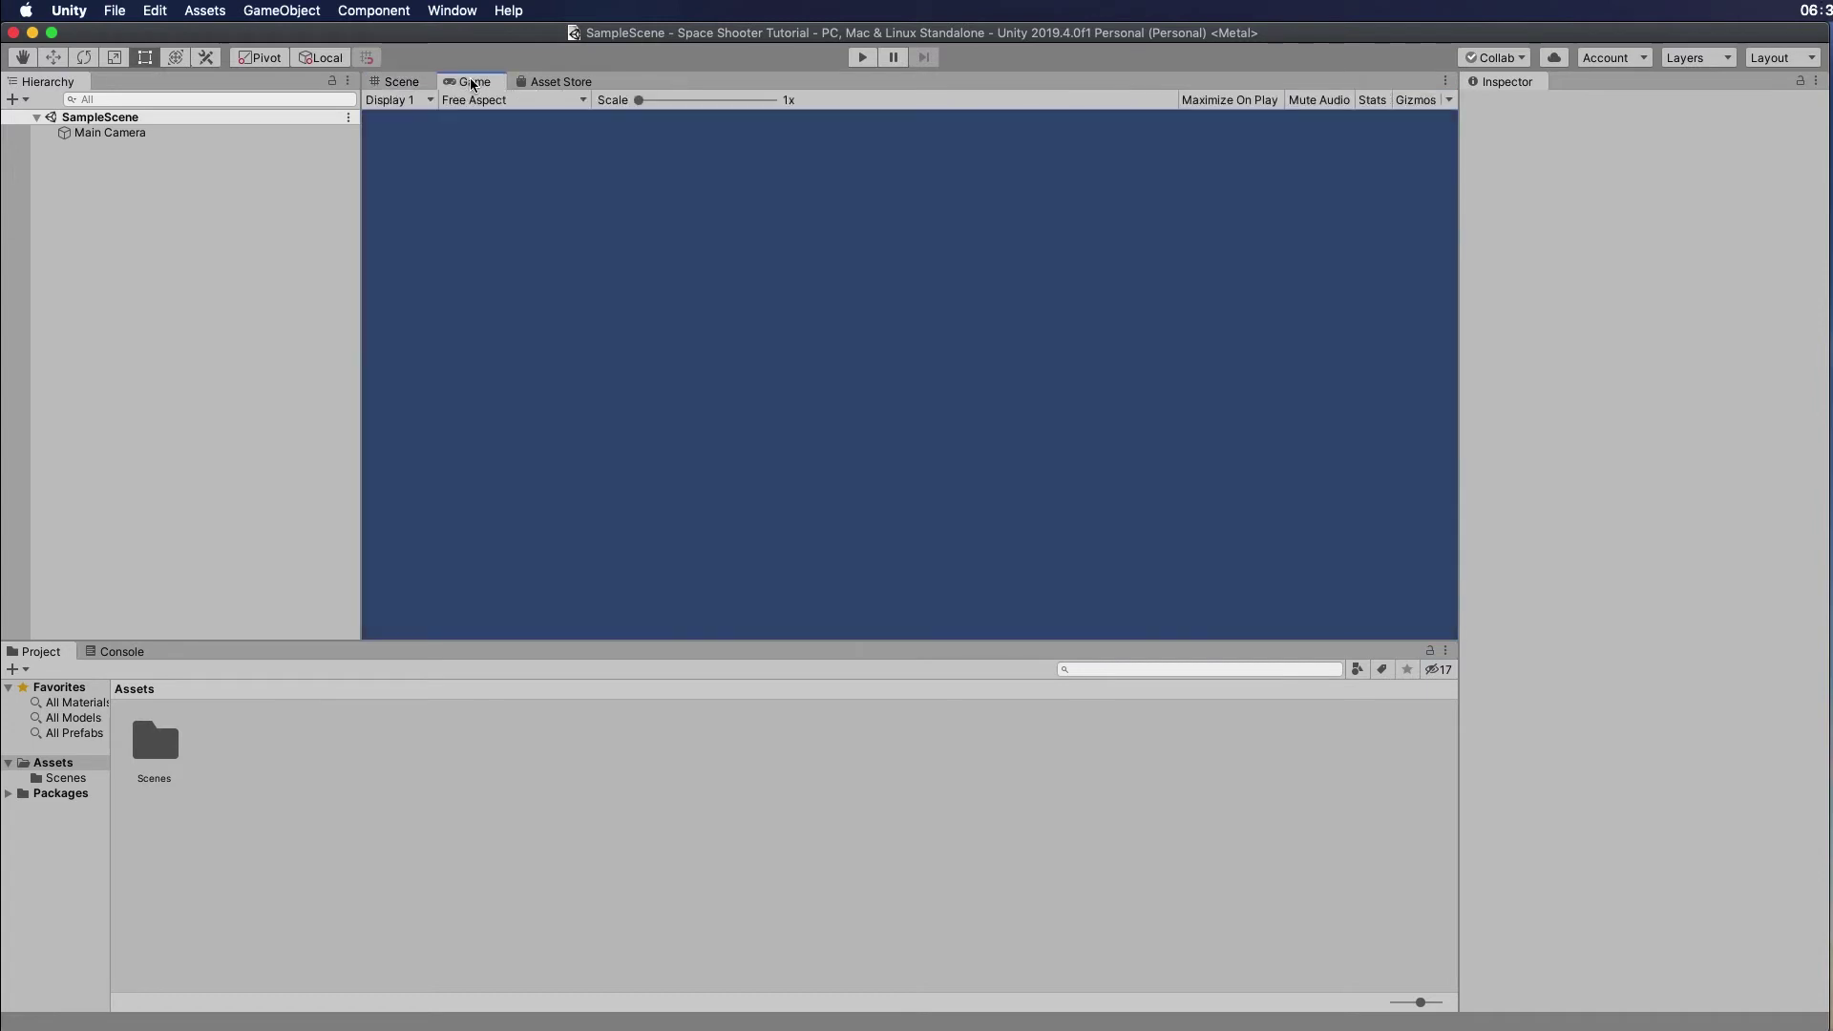
pyautogui.click(399, 83)
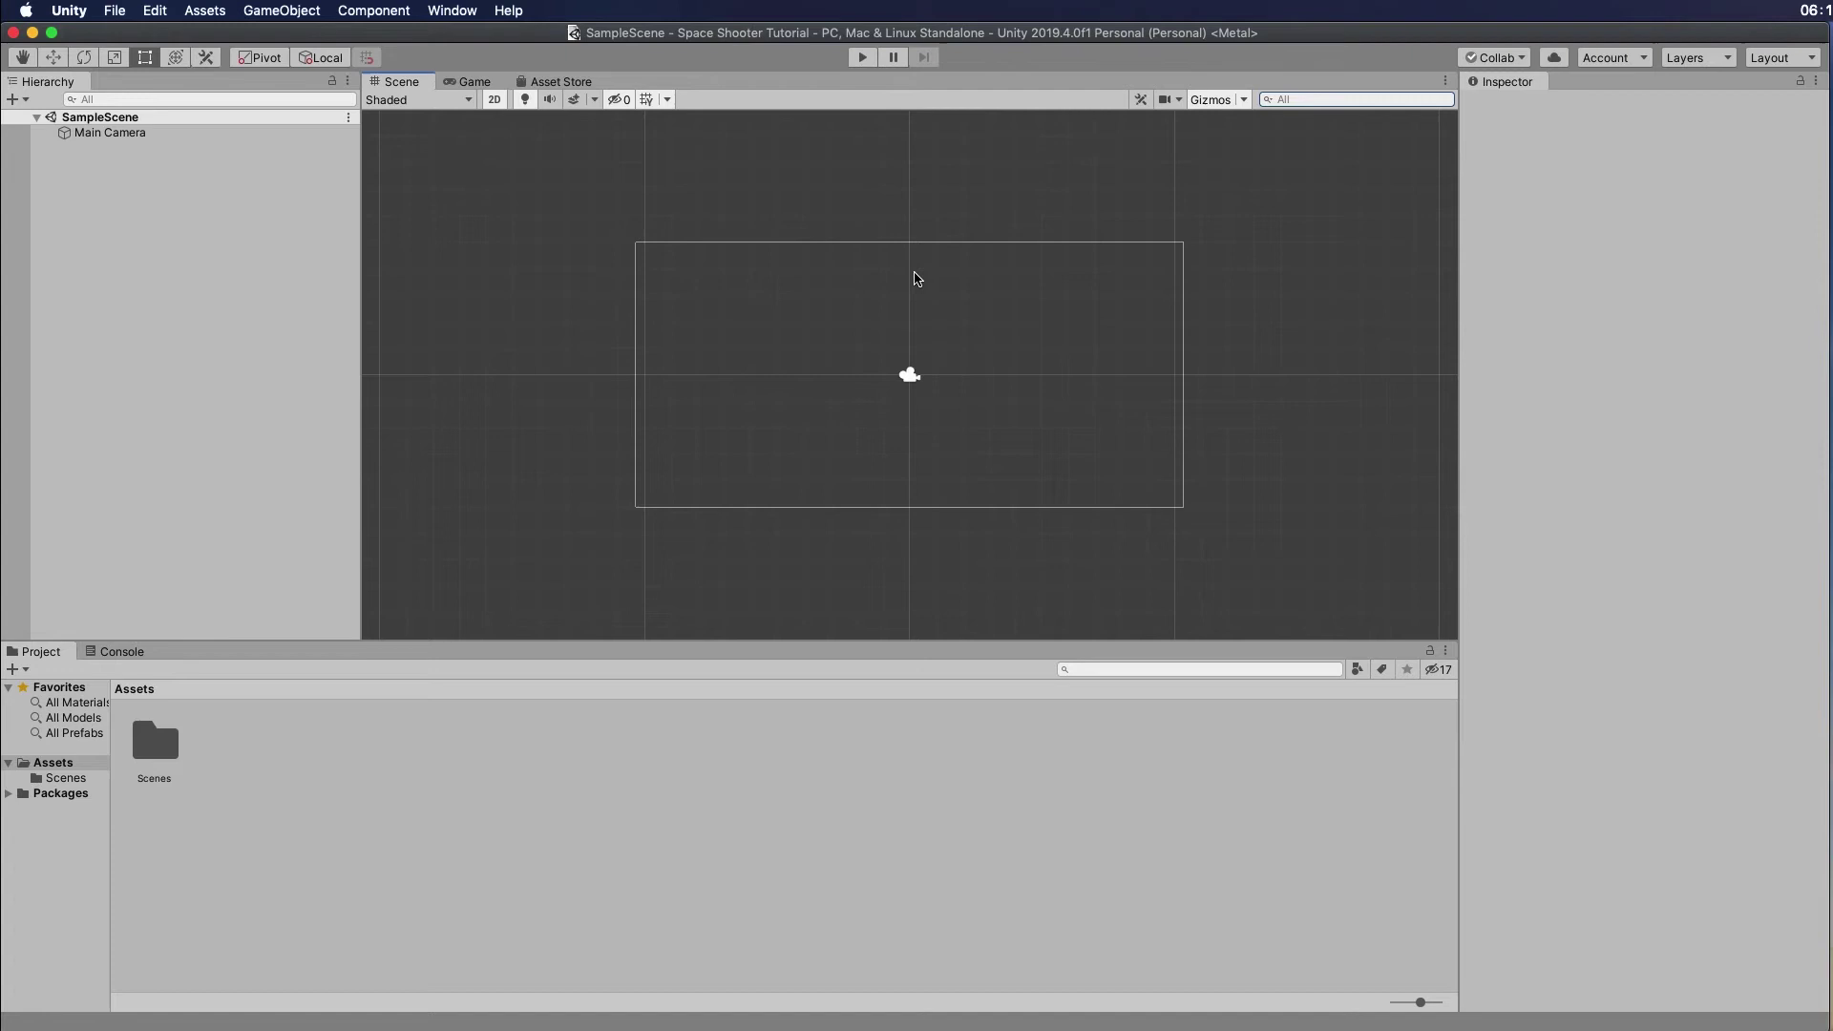
pyautogui.click(467, 82)
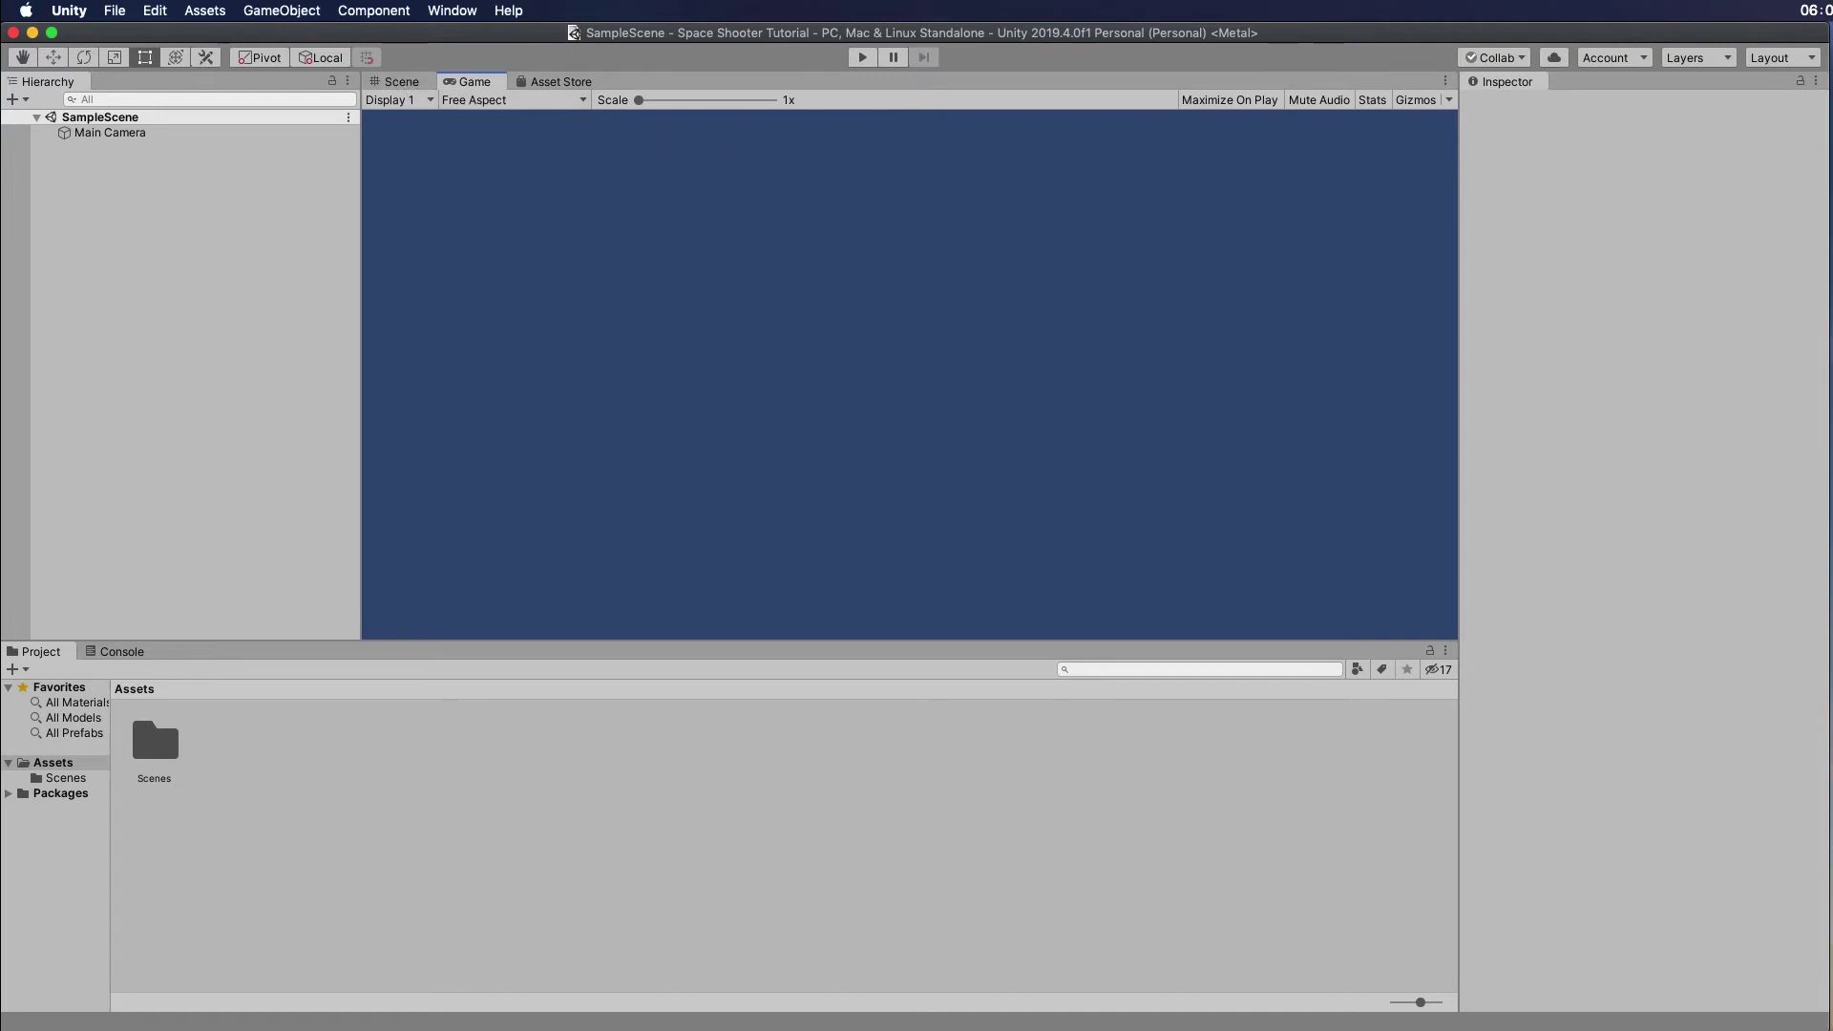
pyautogui.click(411, 84)
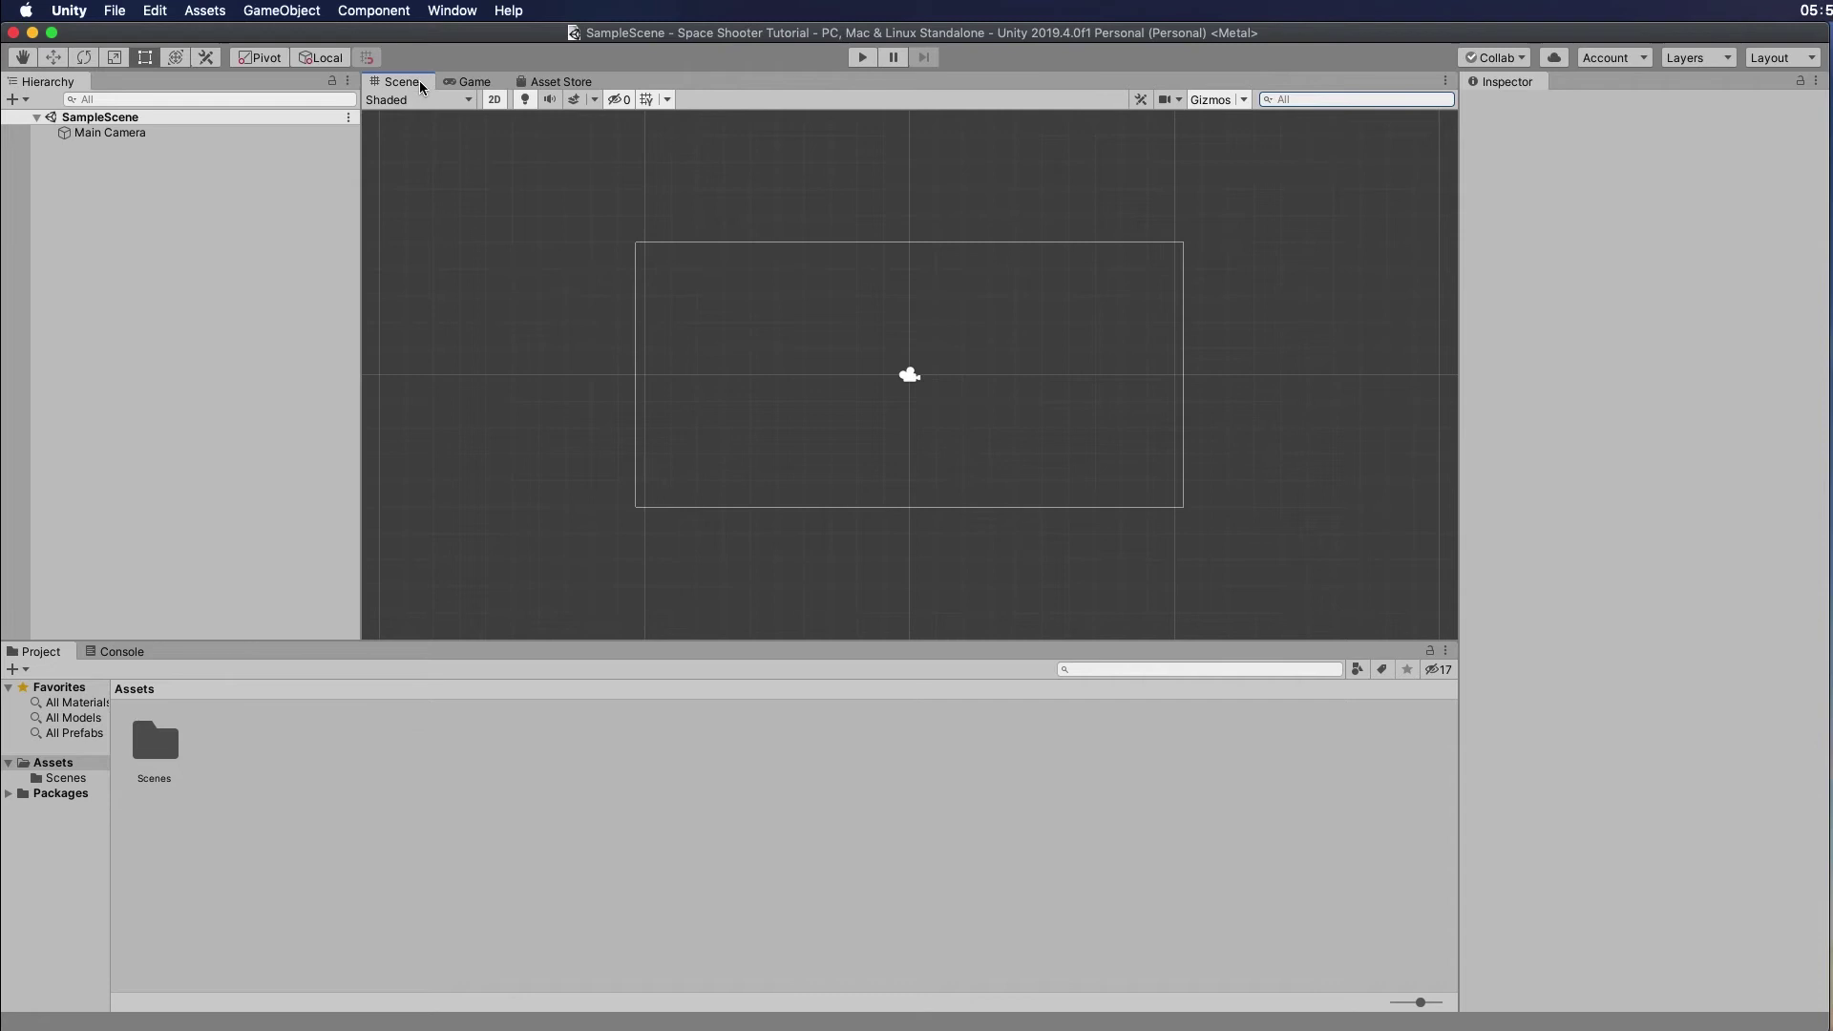
# Switch the Scene view to 3D, select the Main Camera, and orbit around it
pyautogui.click(496, 103)
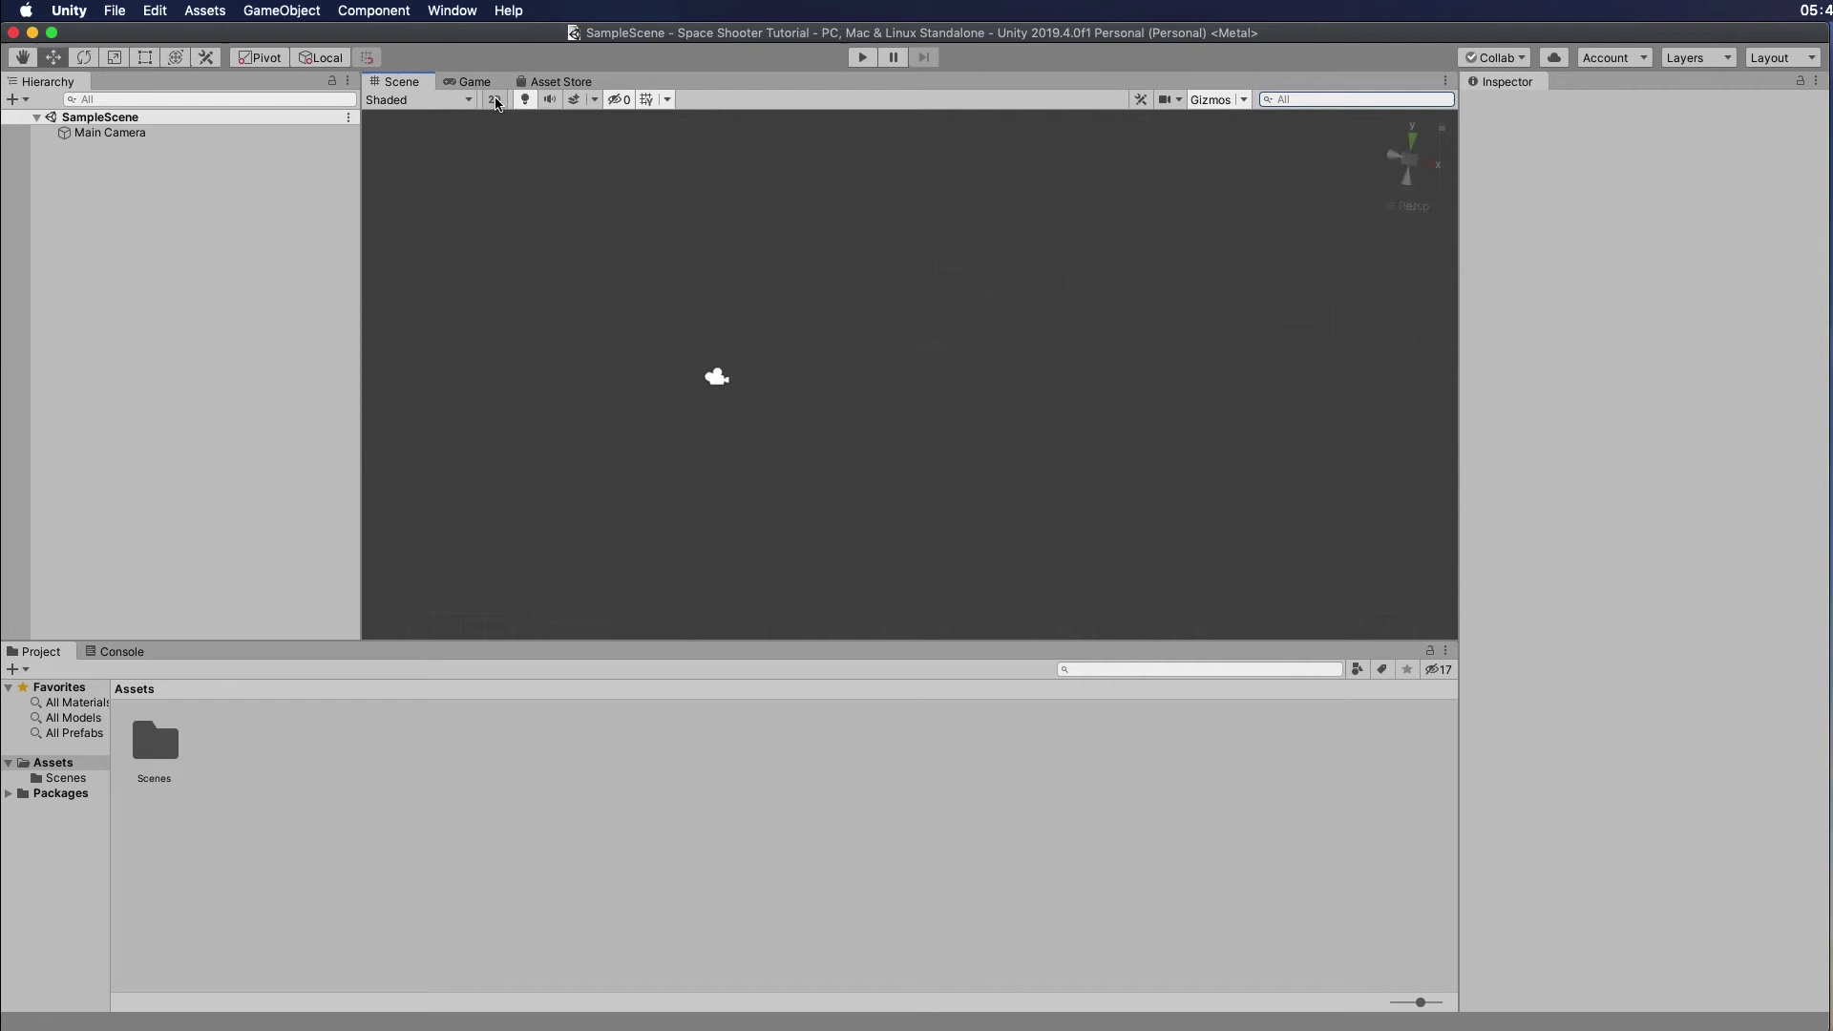
pyautogui.keyDown('alt'); pyautogui.moveTo(810, 384); pyautogui.dragTo(916, 368); pyautogui.keyUp('alt')
pyautogui.keyDown('alt'); pyautogui.moveTo(669, 472); pyautogui.dragTo(1119, 416); pyautogui.keyUp('alt')
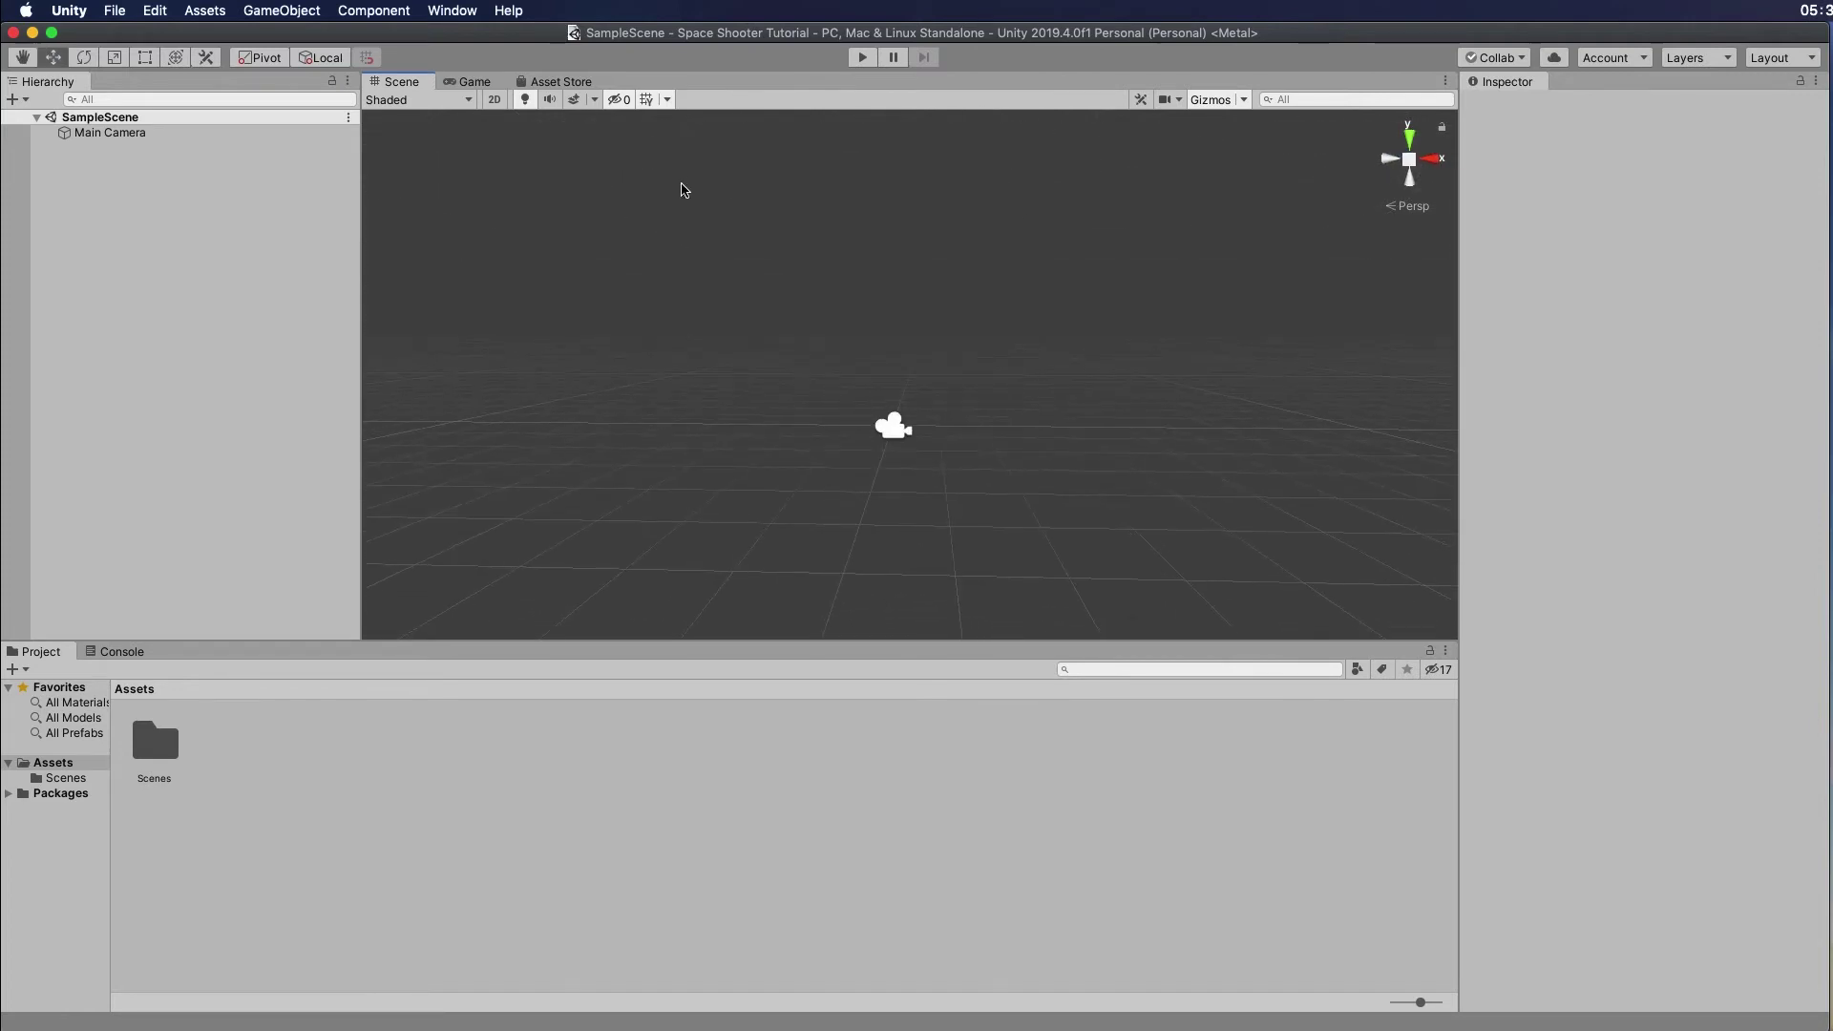
pyautogui.click(148, 134)
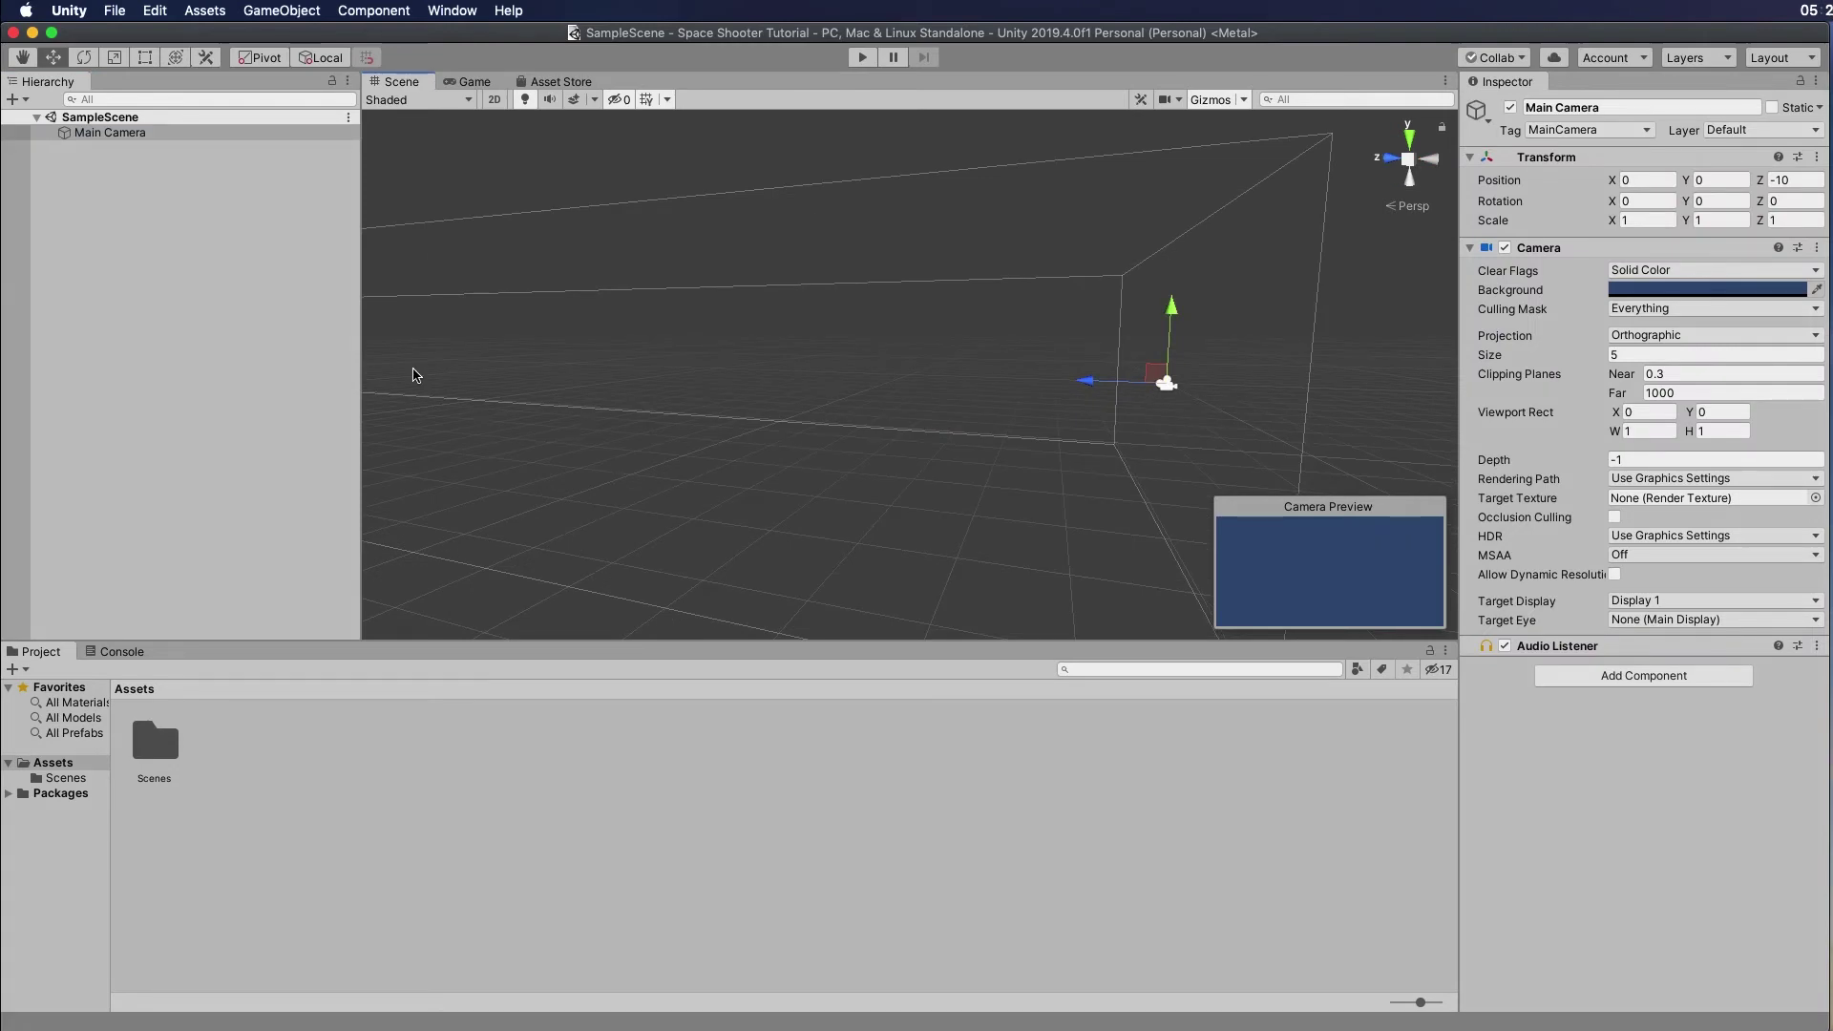
pyautogui.keyDown('alt'); pyautogui.moveTo(1332, 363); pyautogui.dragTo(960, 417); pyautogui.keyUp('alt')
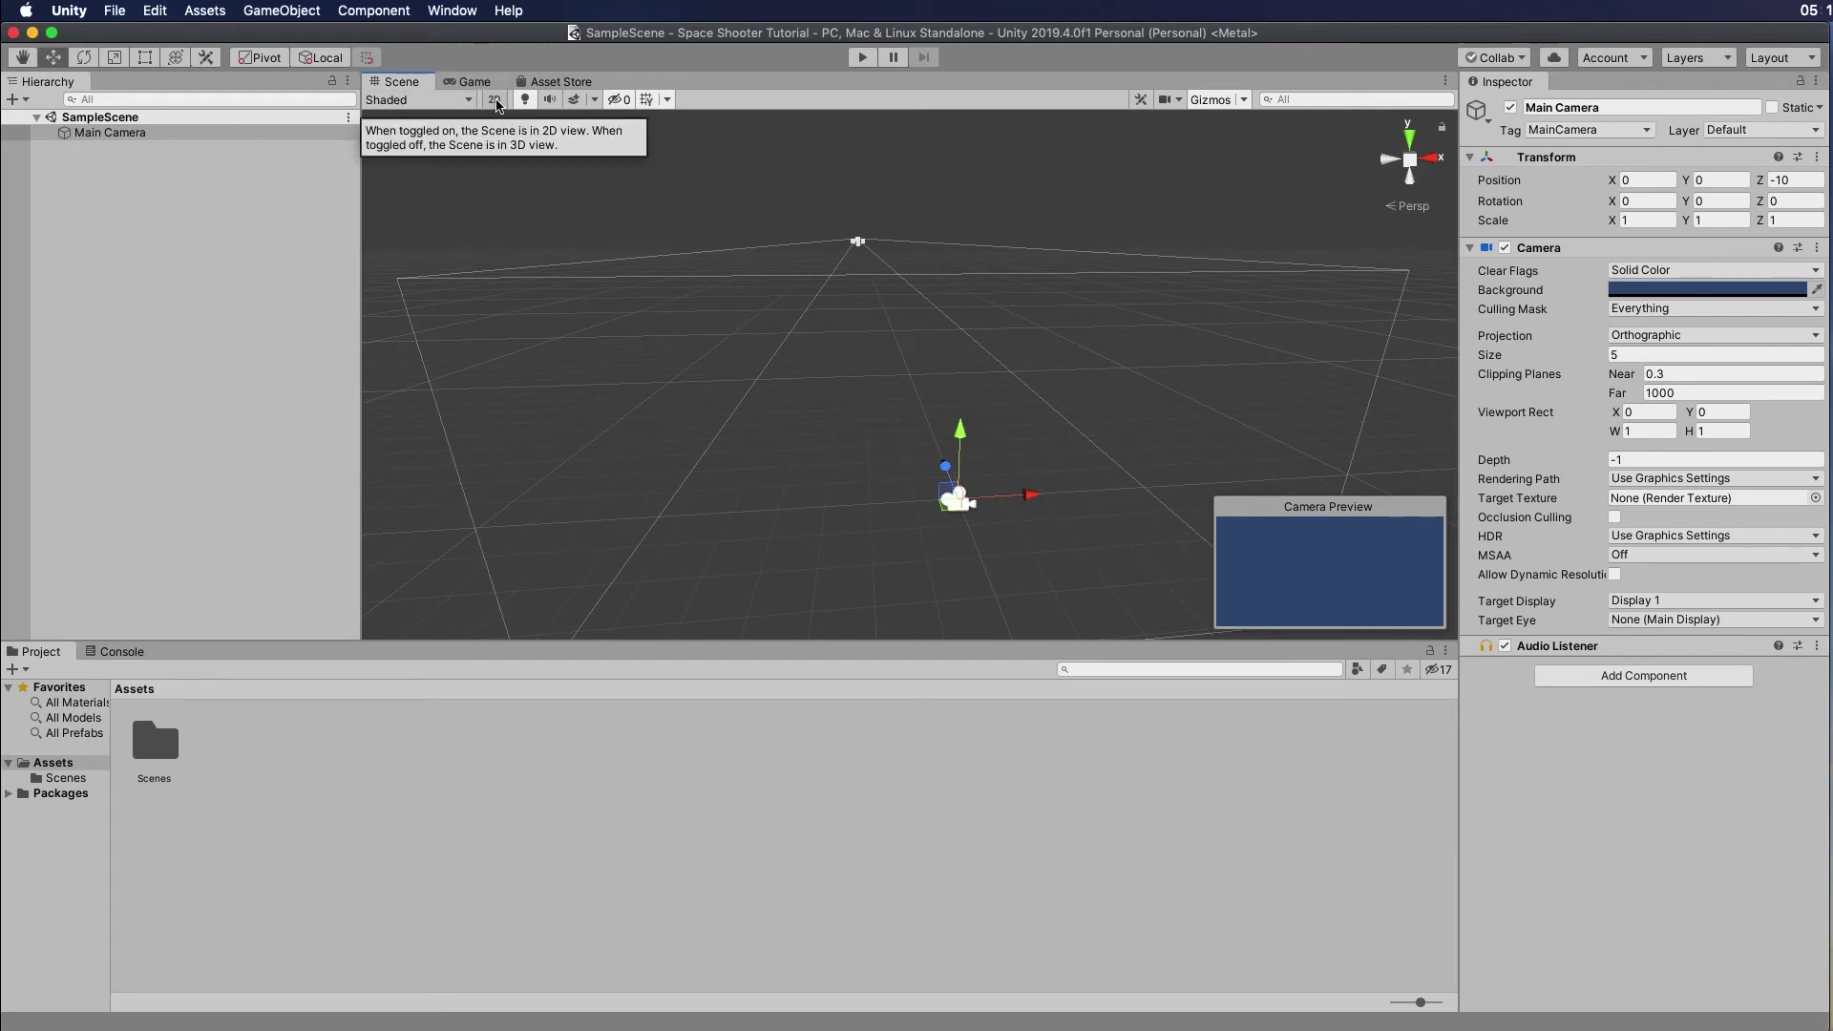
# Return the Scene view to 2D, zoom in, and briefly view the Asset Store tab
pyautogui.click(495, 99)
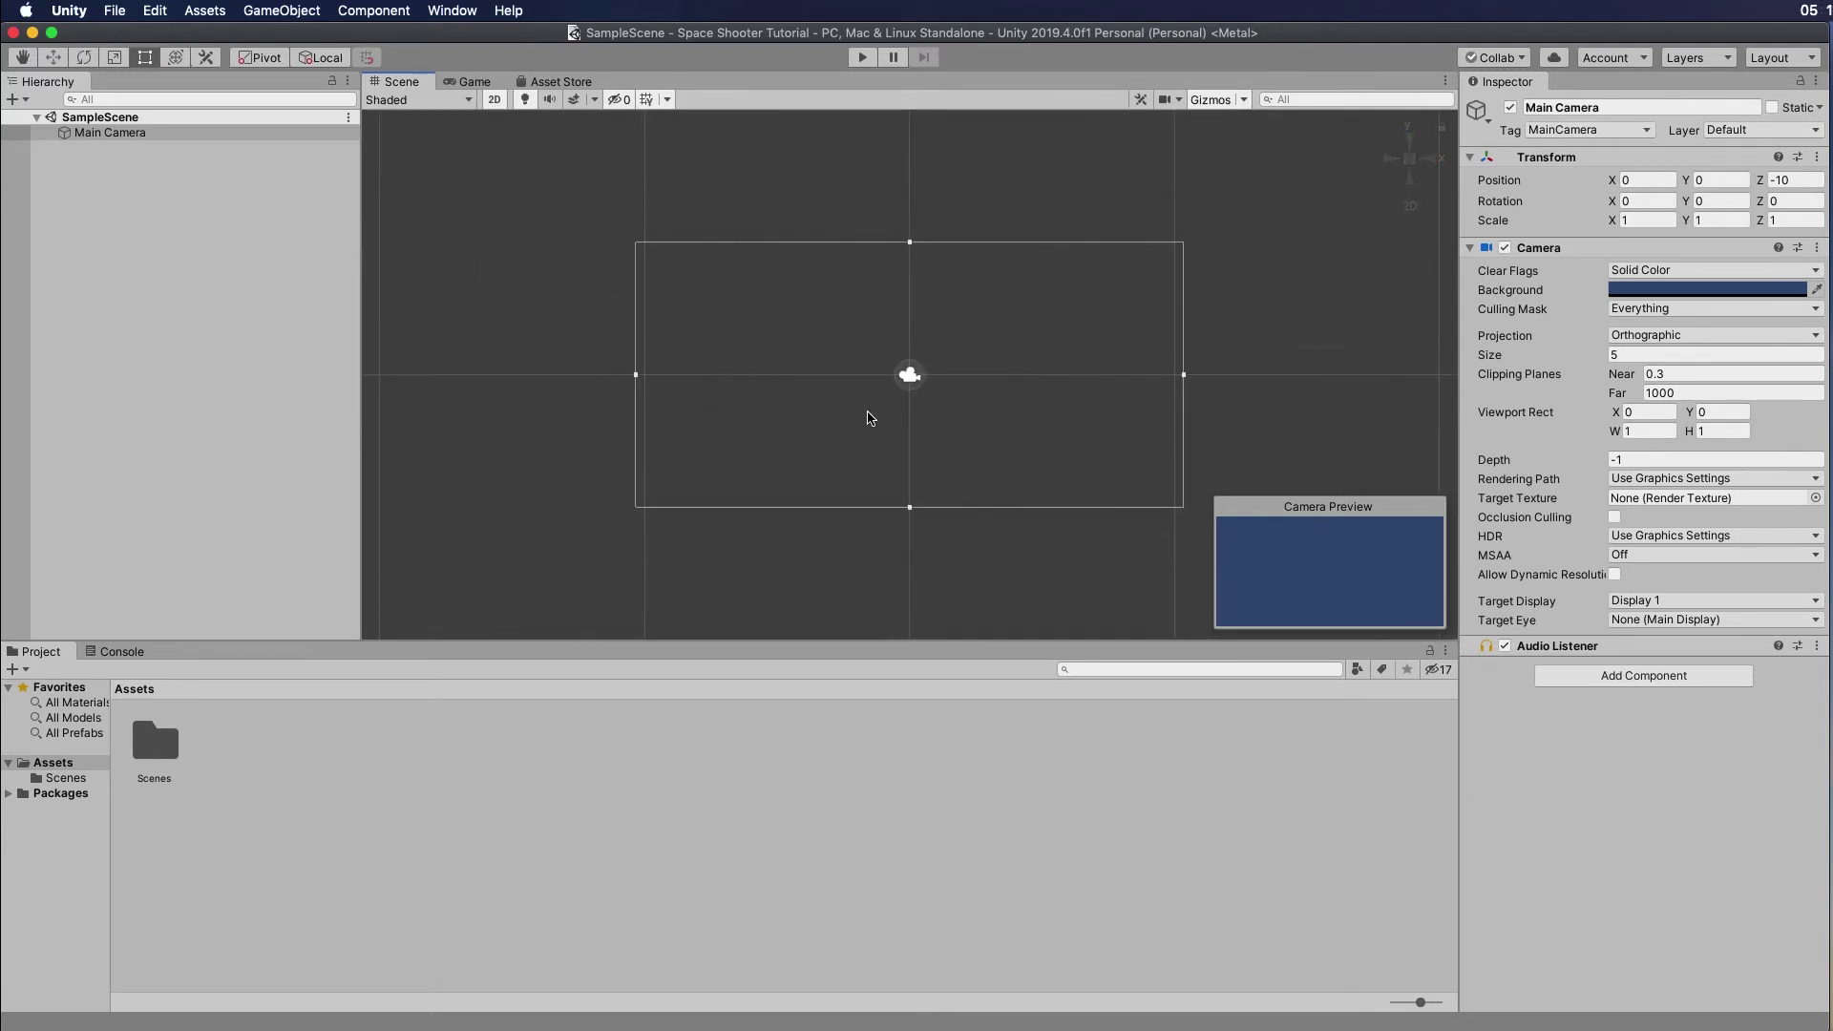
pyautogui.scroll(3, 868, 417)
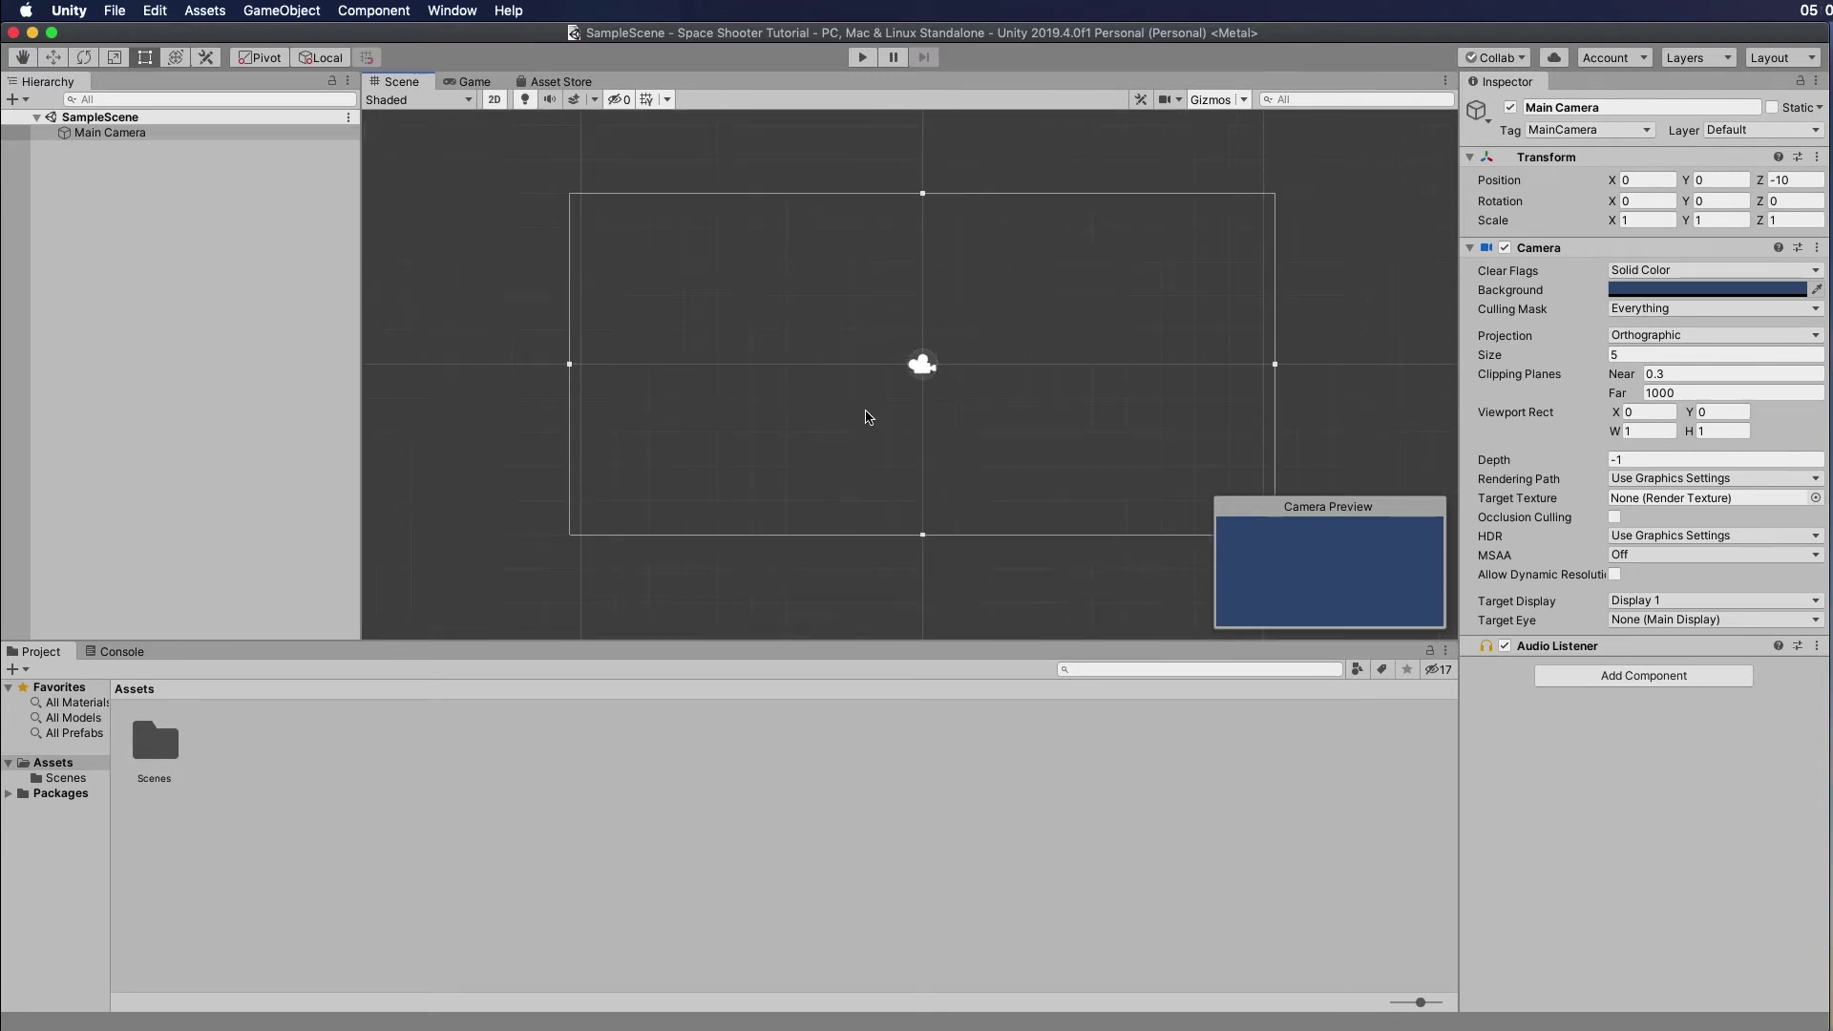
pyautogui.scroll(1, 868, 417)
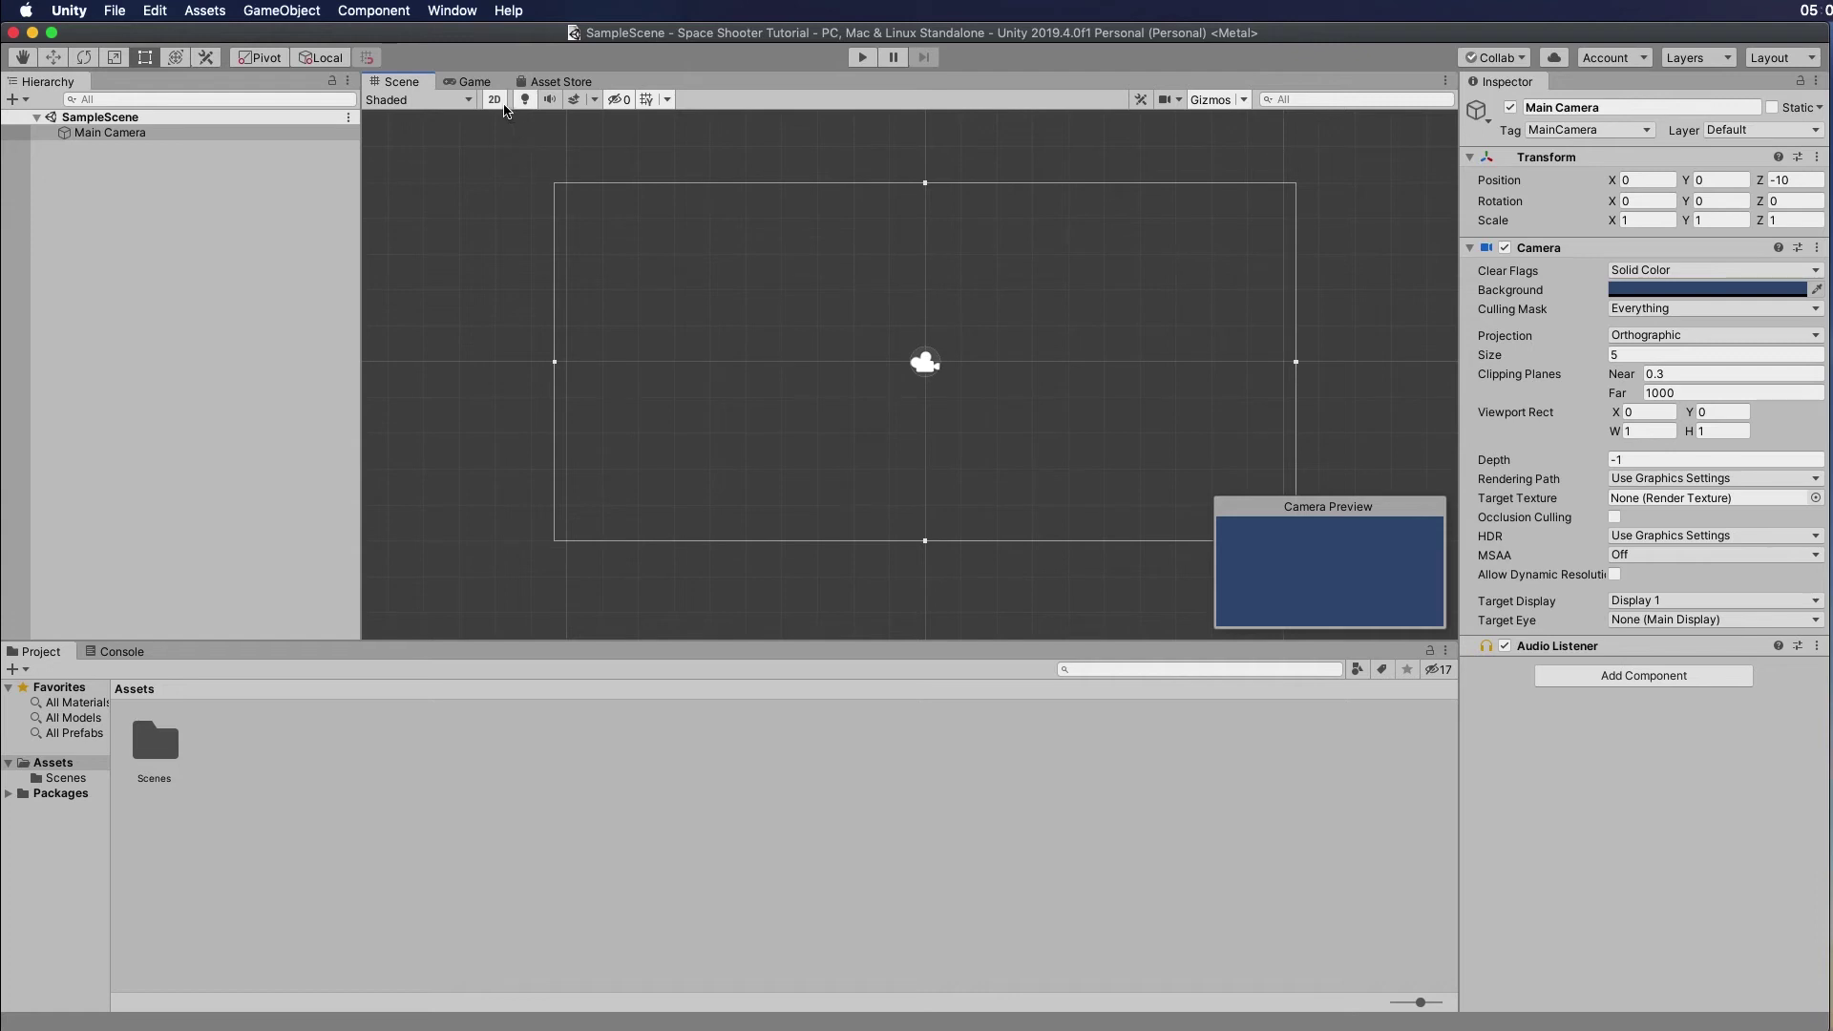
pyautogui.click(576, 83)
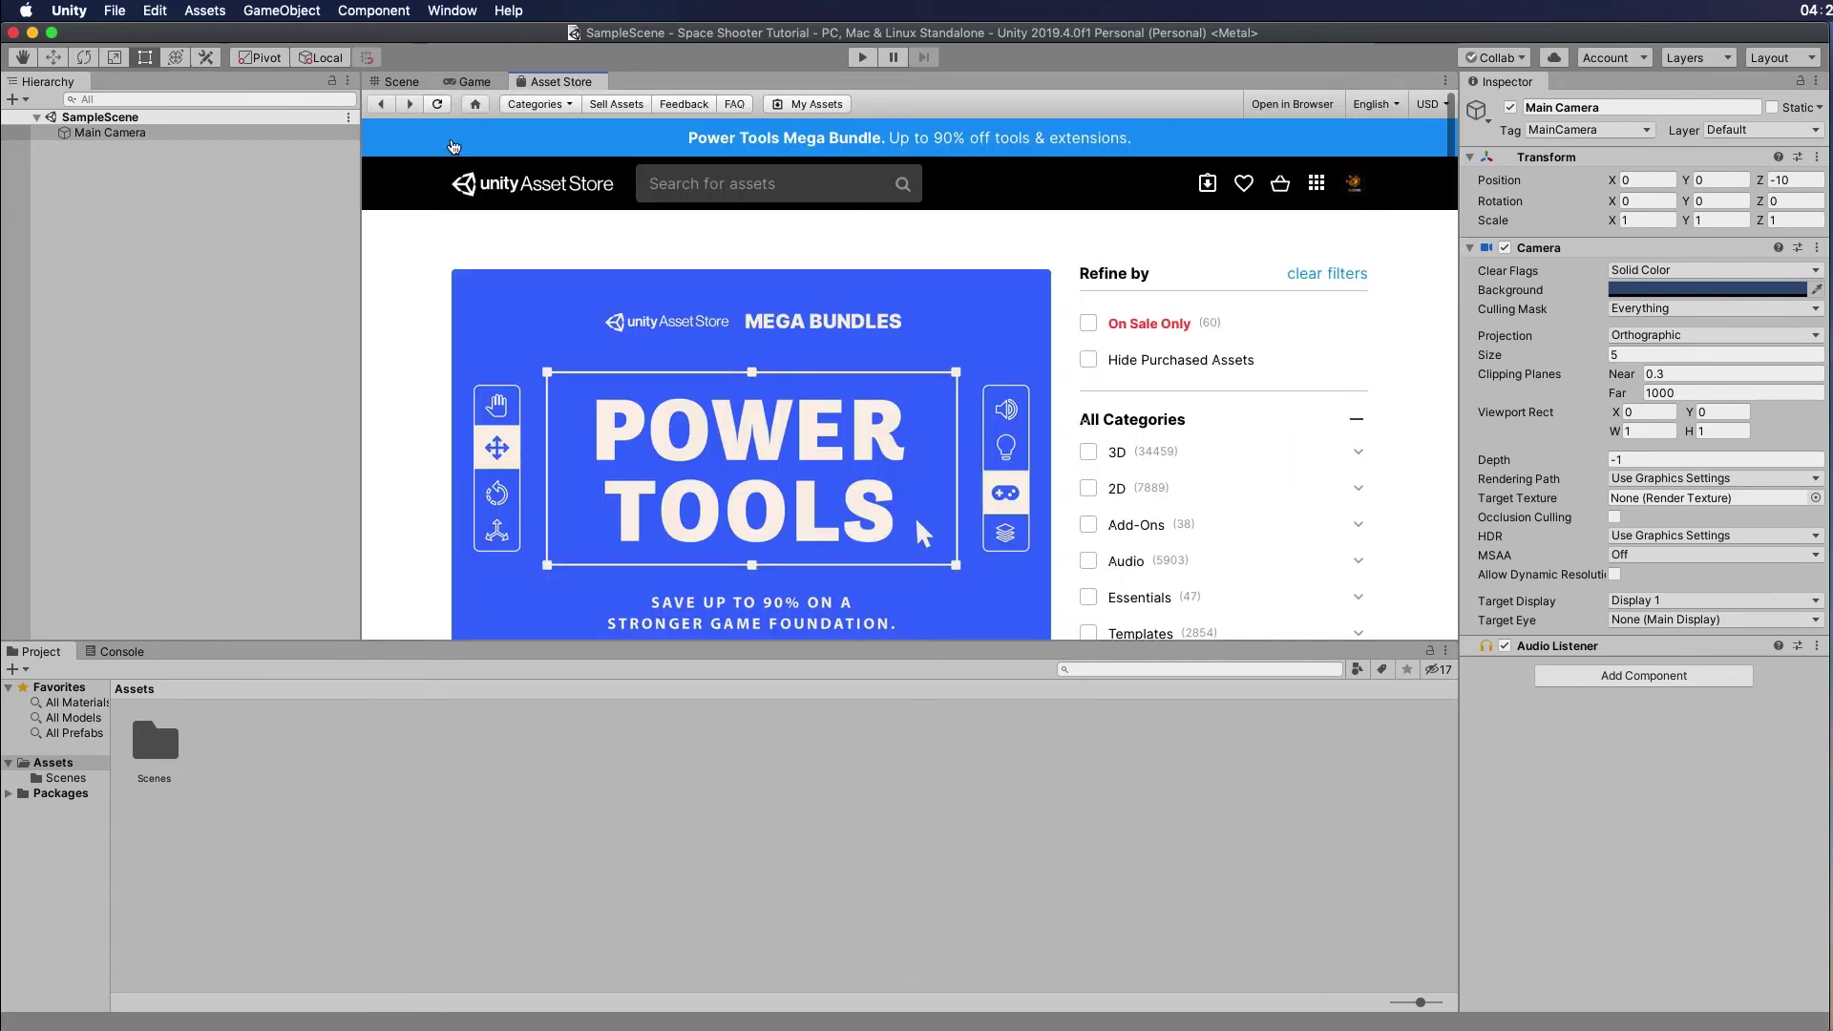
pyautogui.click(401, 82)
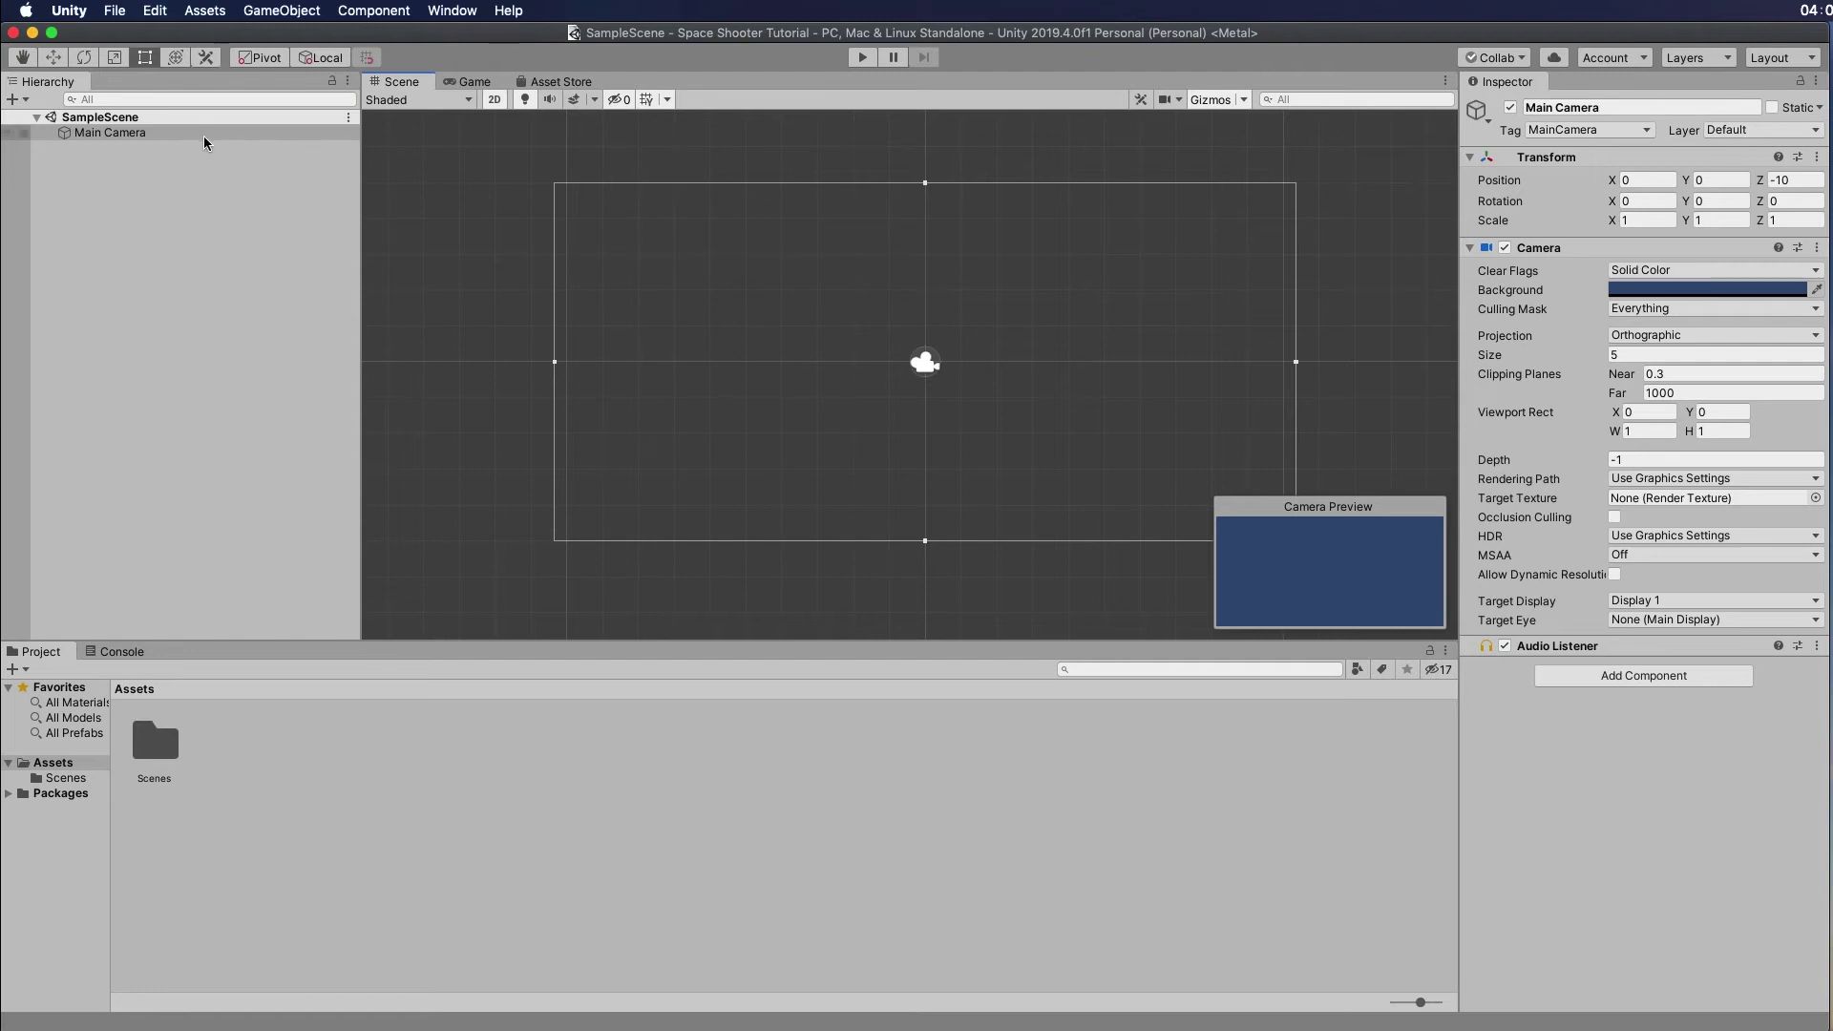
pyautogui.click(121, 134)
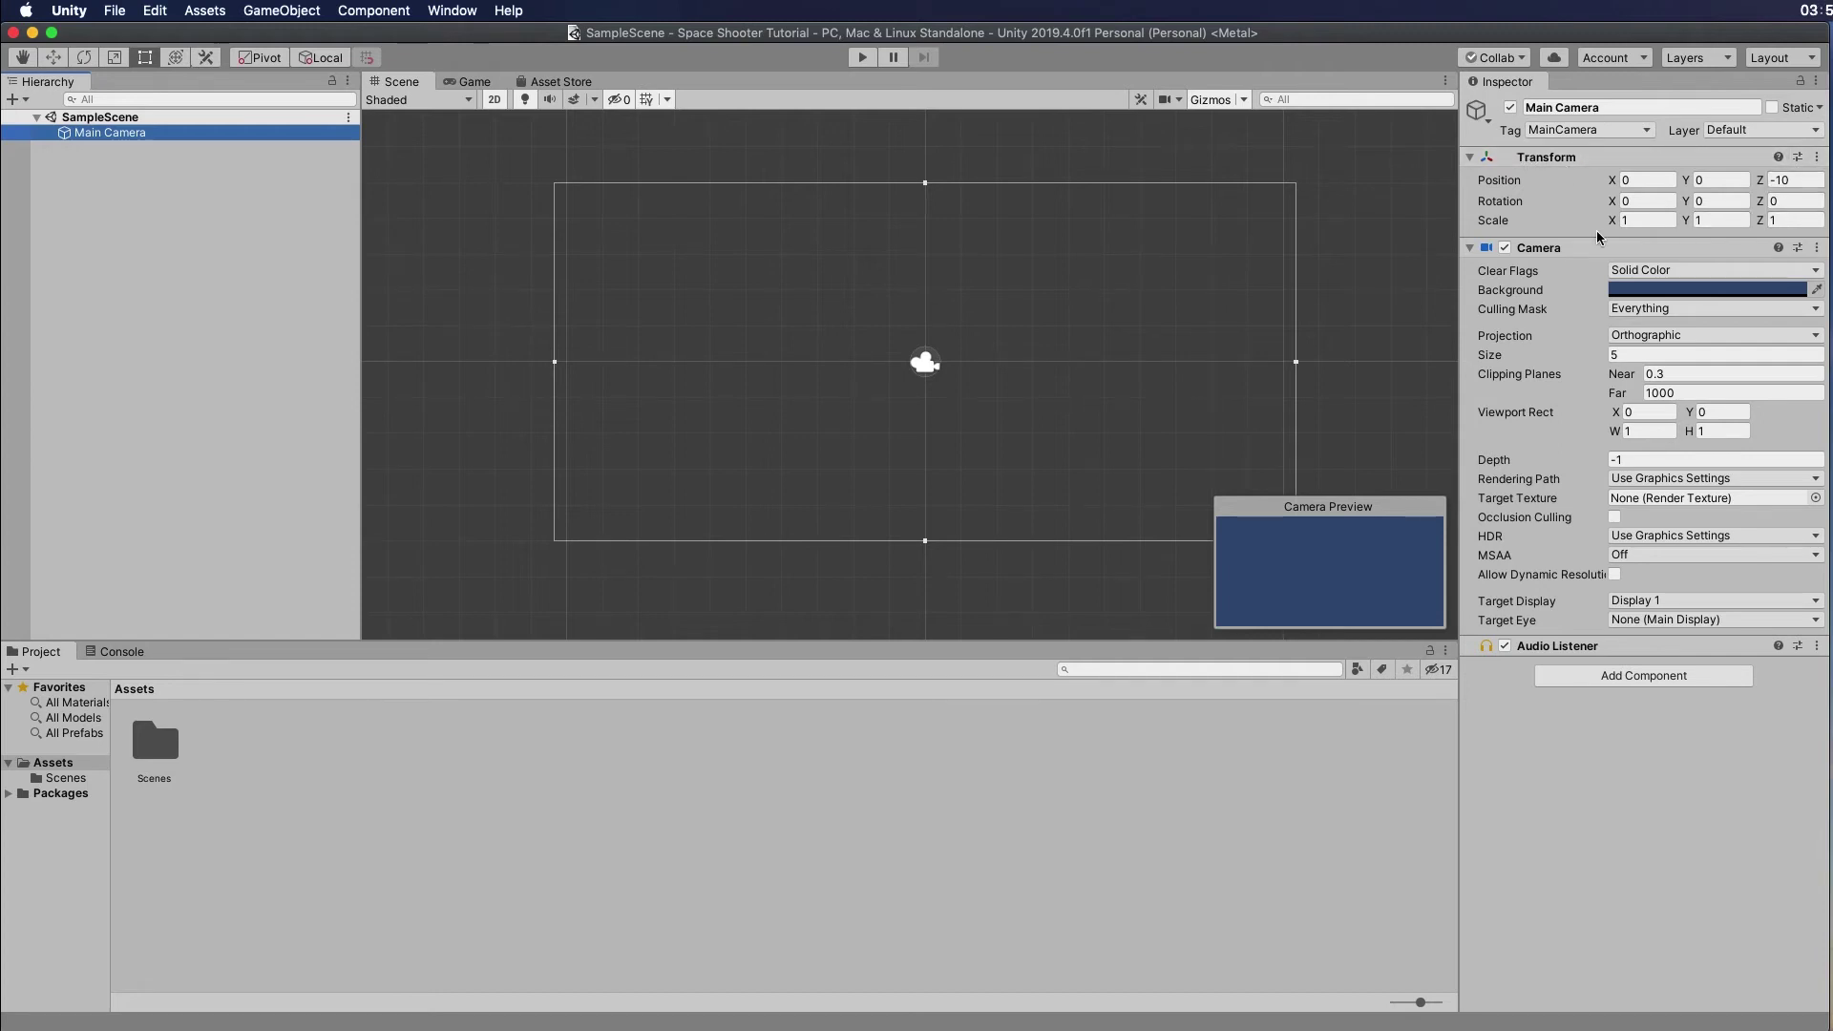
pyautogui.click(1790, 181)
pyautogui.click(111, 657)
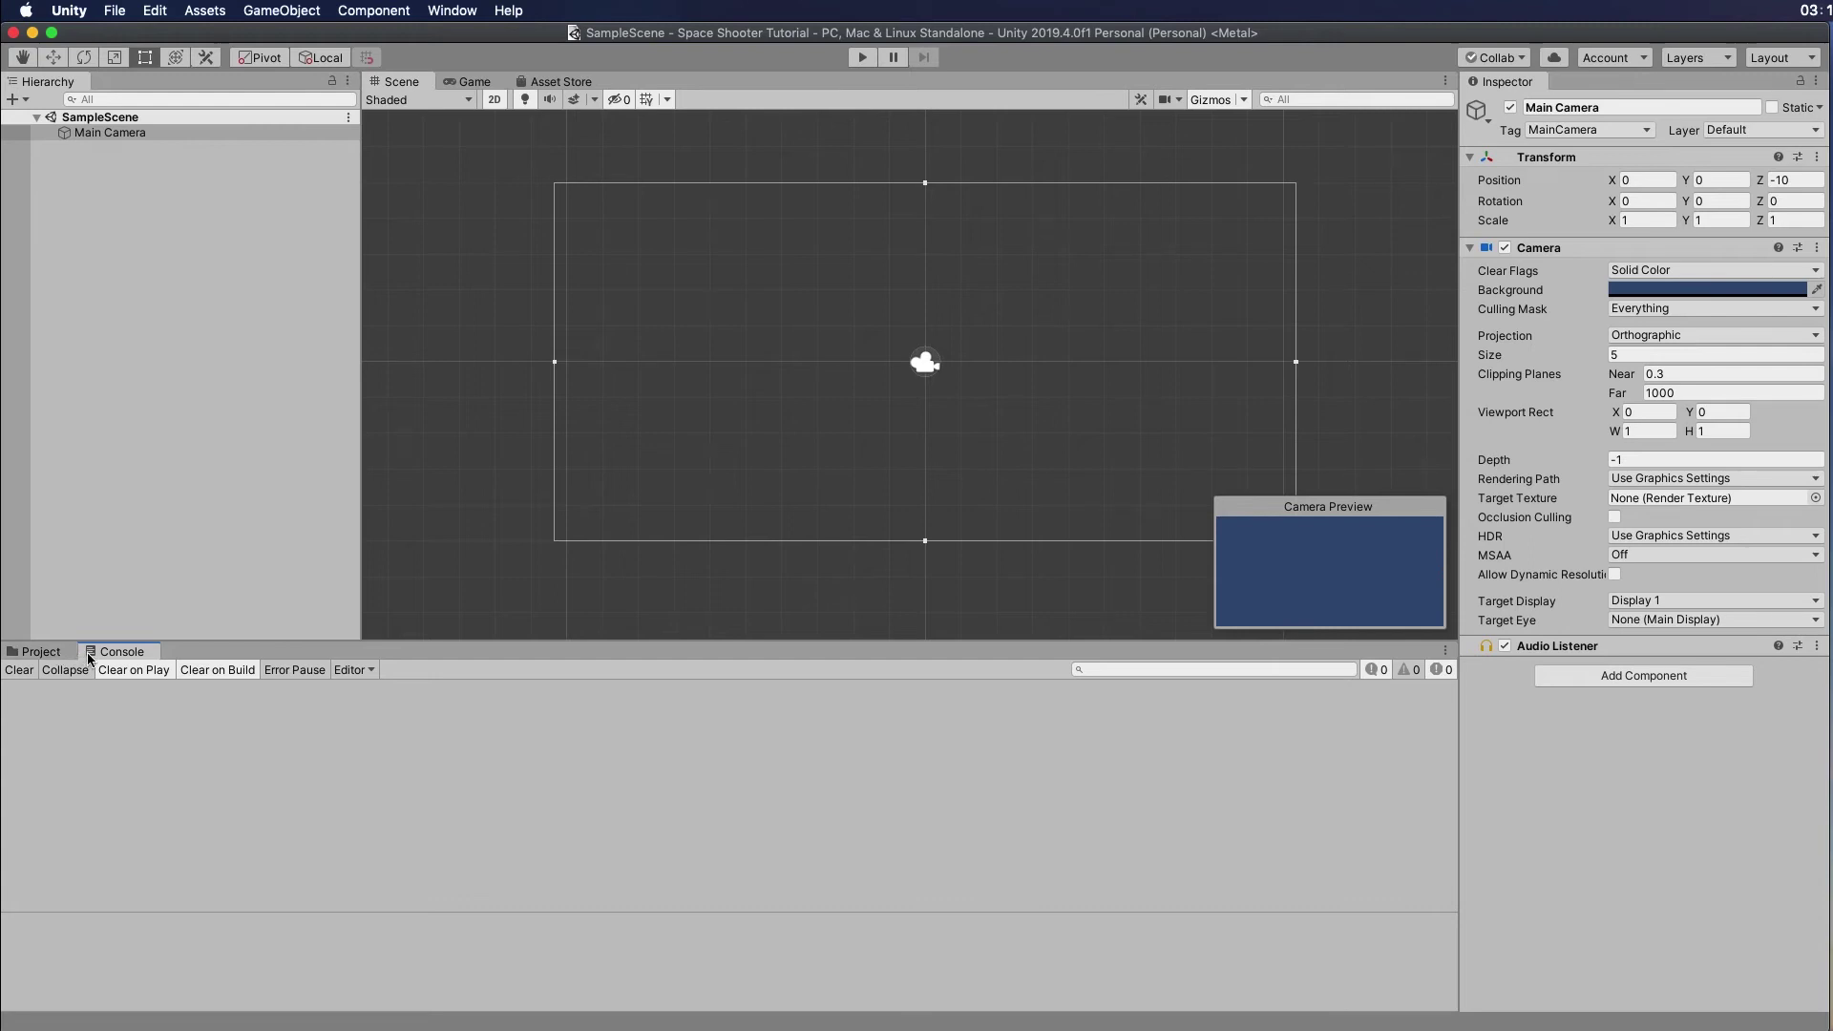
pyautogui.click(43, 652)
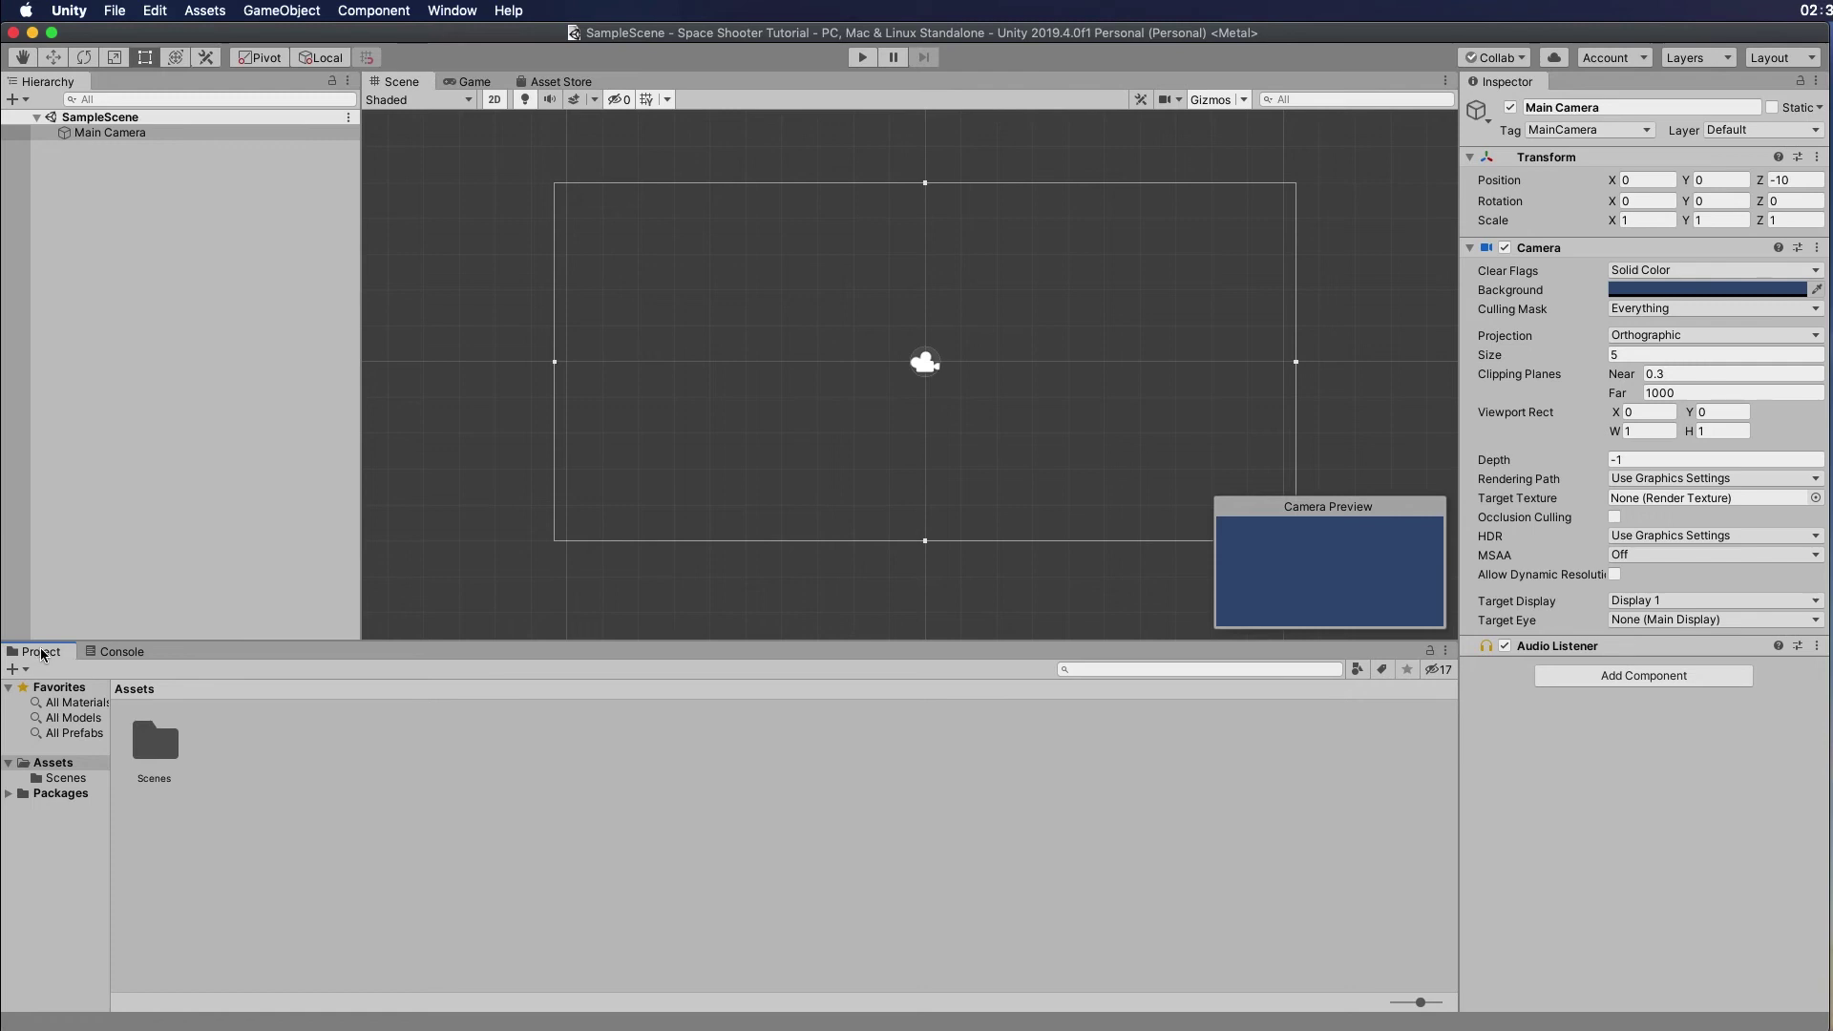
# Dock the Project tab as a column beside the Hierarchy, leaving the Console at the bottom
pyautogui.moveTo(42, 655); pyautogui.dragTo(42, 540)
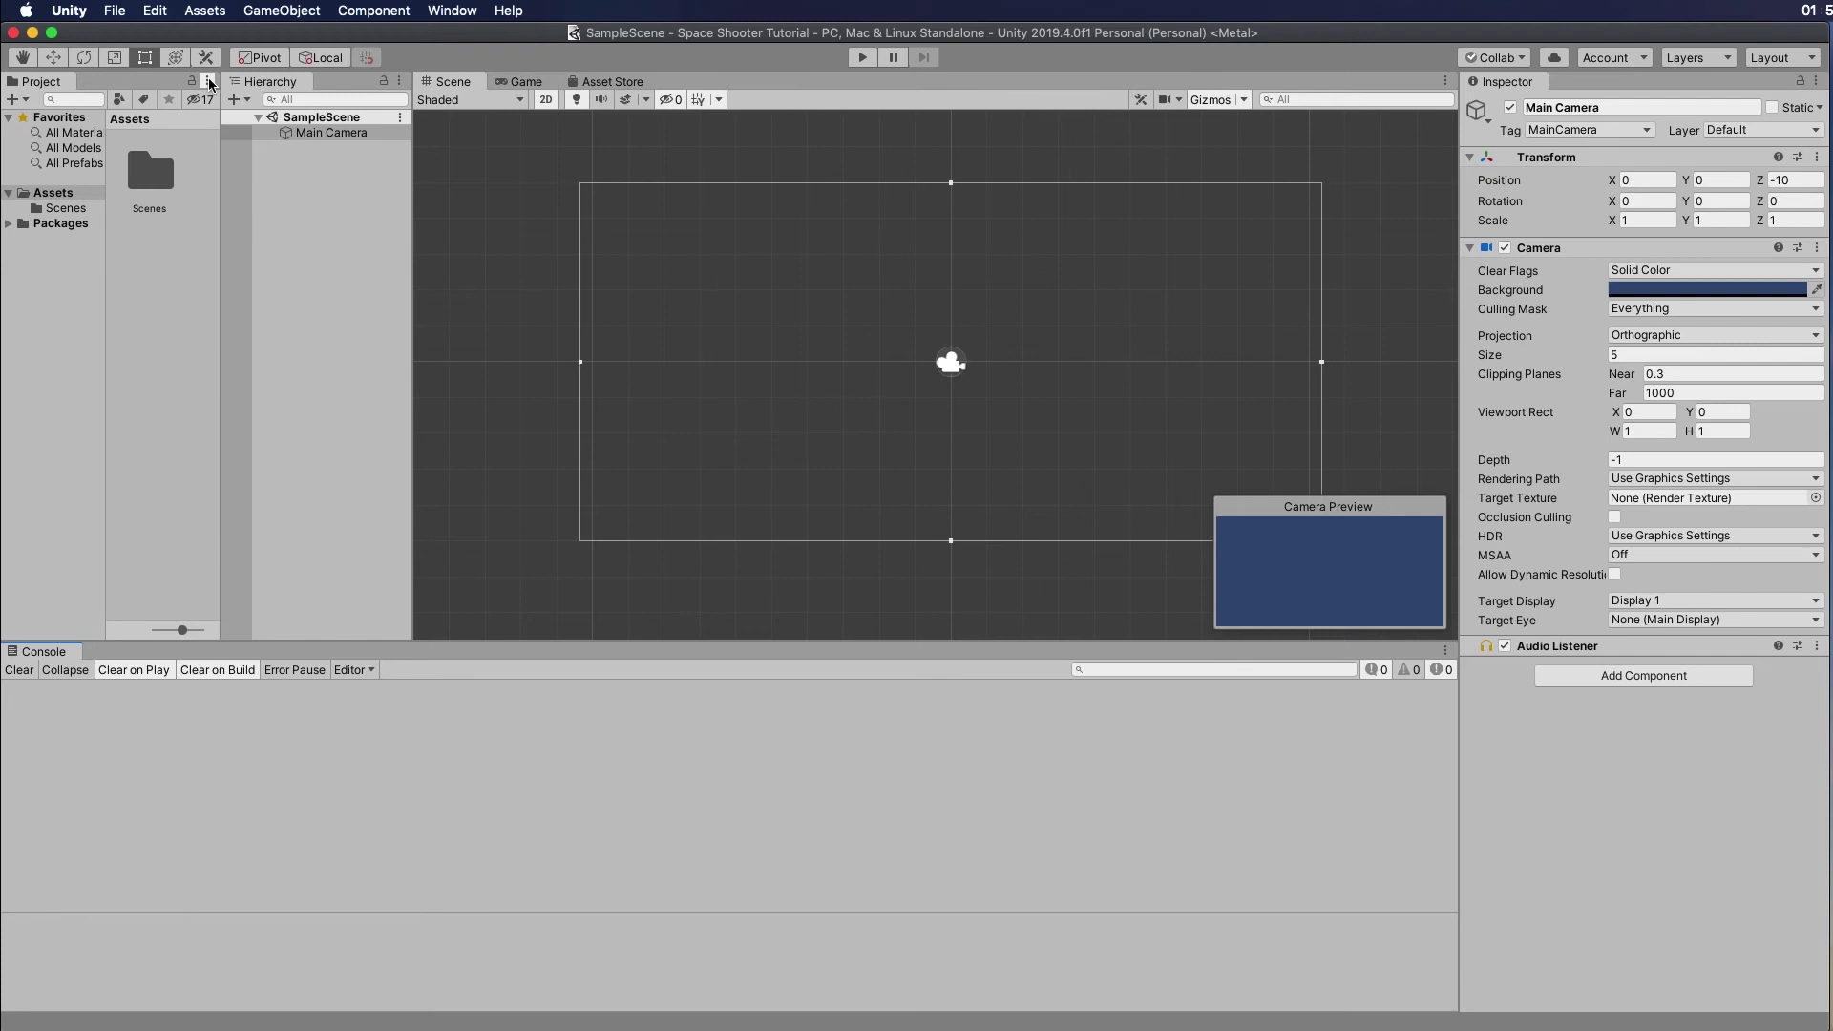
# Switch the Project panel to One Column Layout and check SampleScene inside the Scenes folder
pyautogui.click(208, 82)
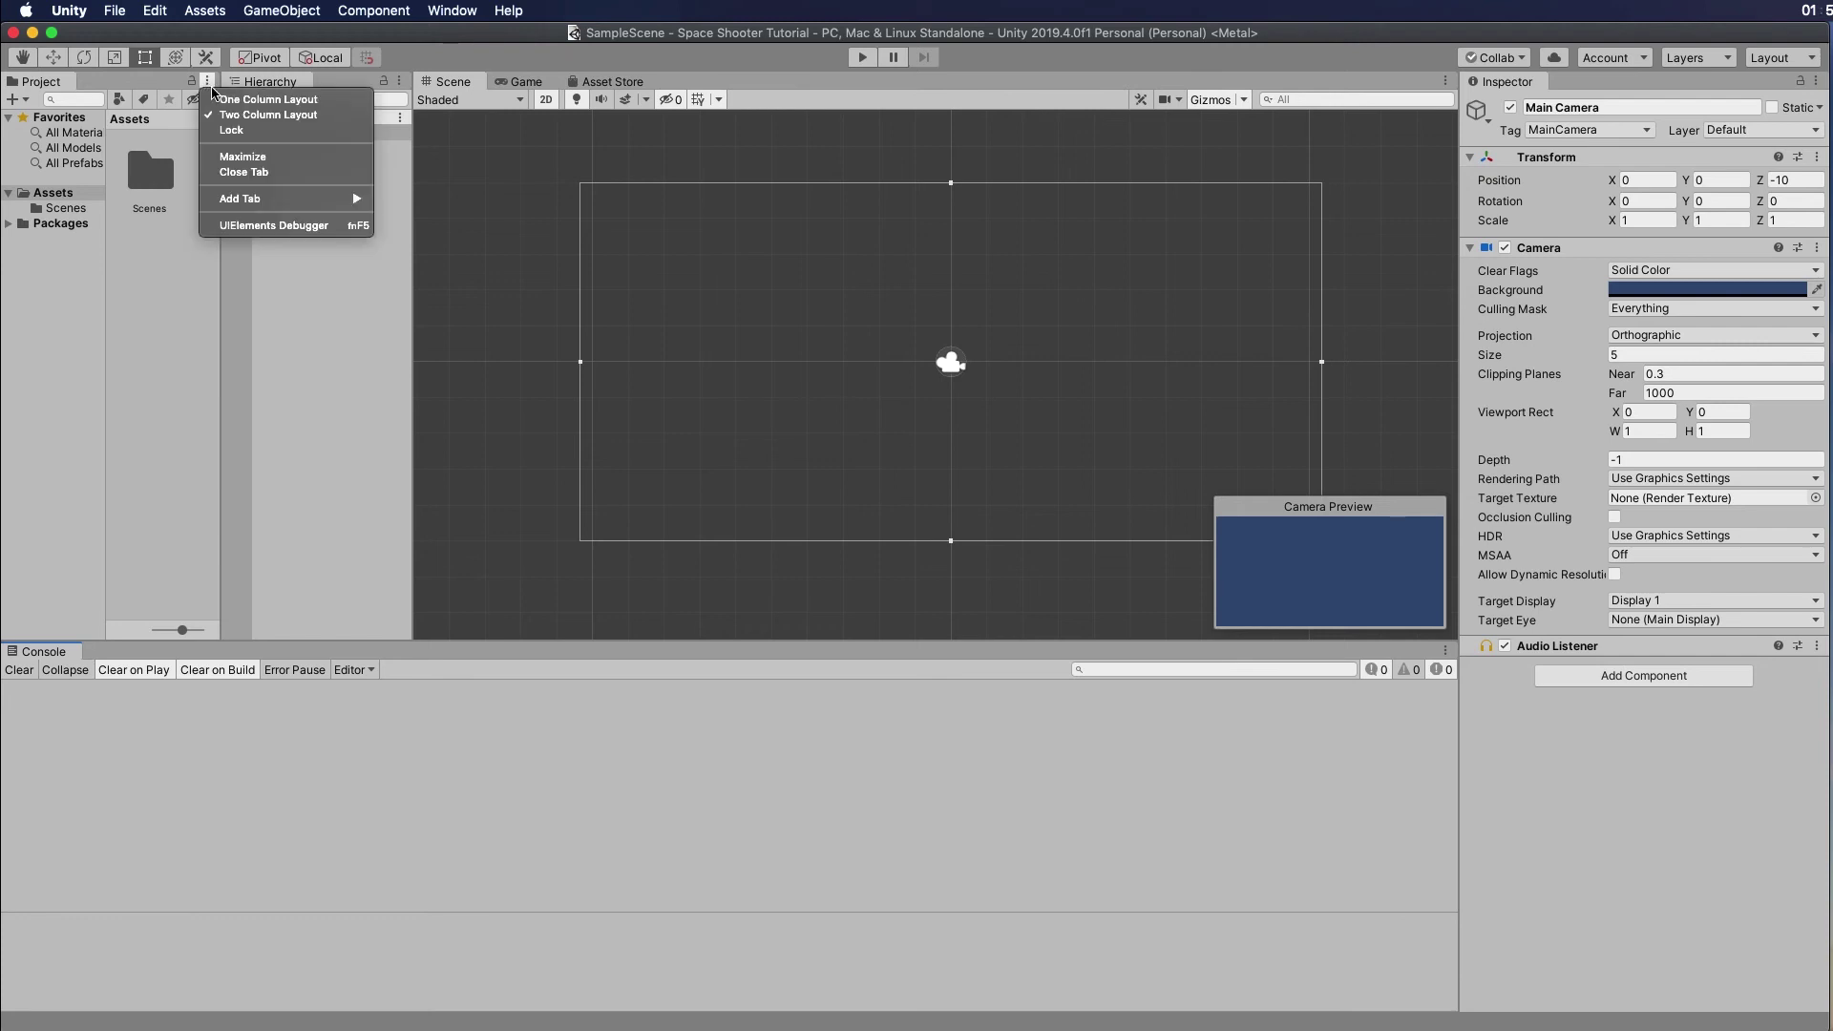
pyautogui.click(311, 99)
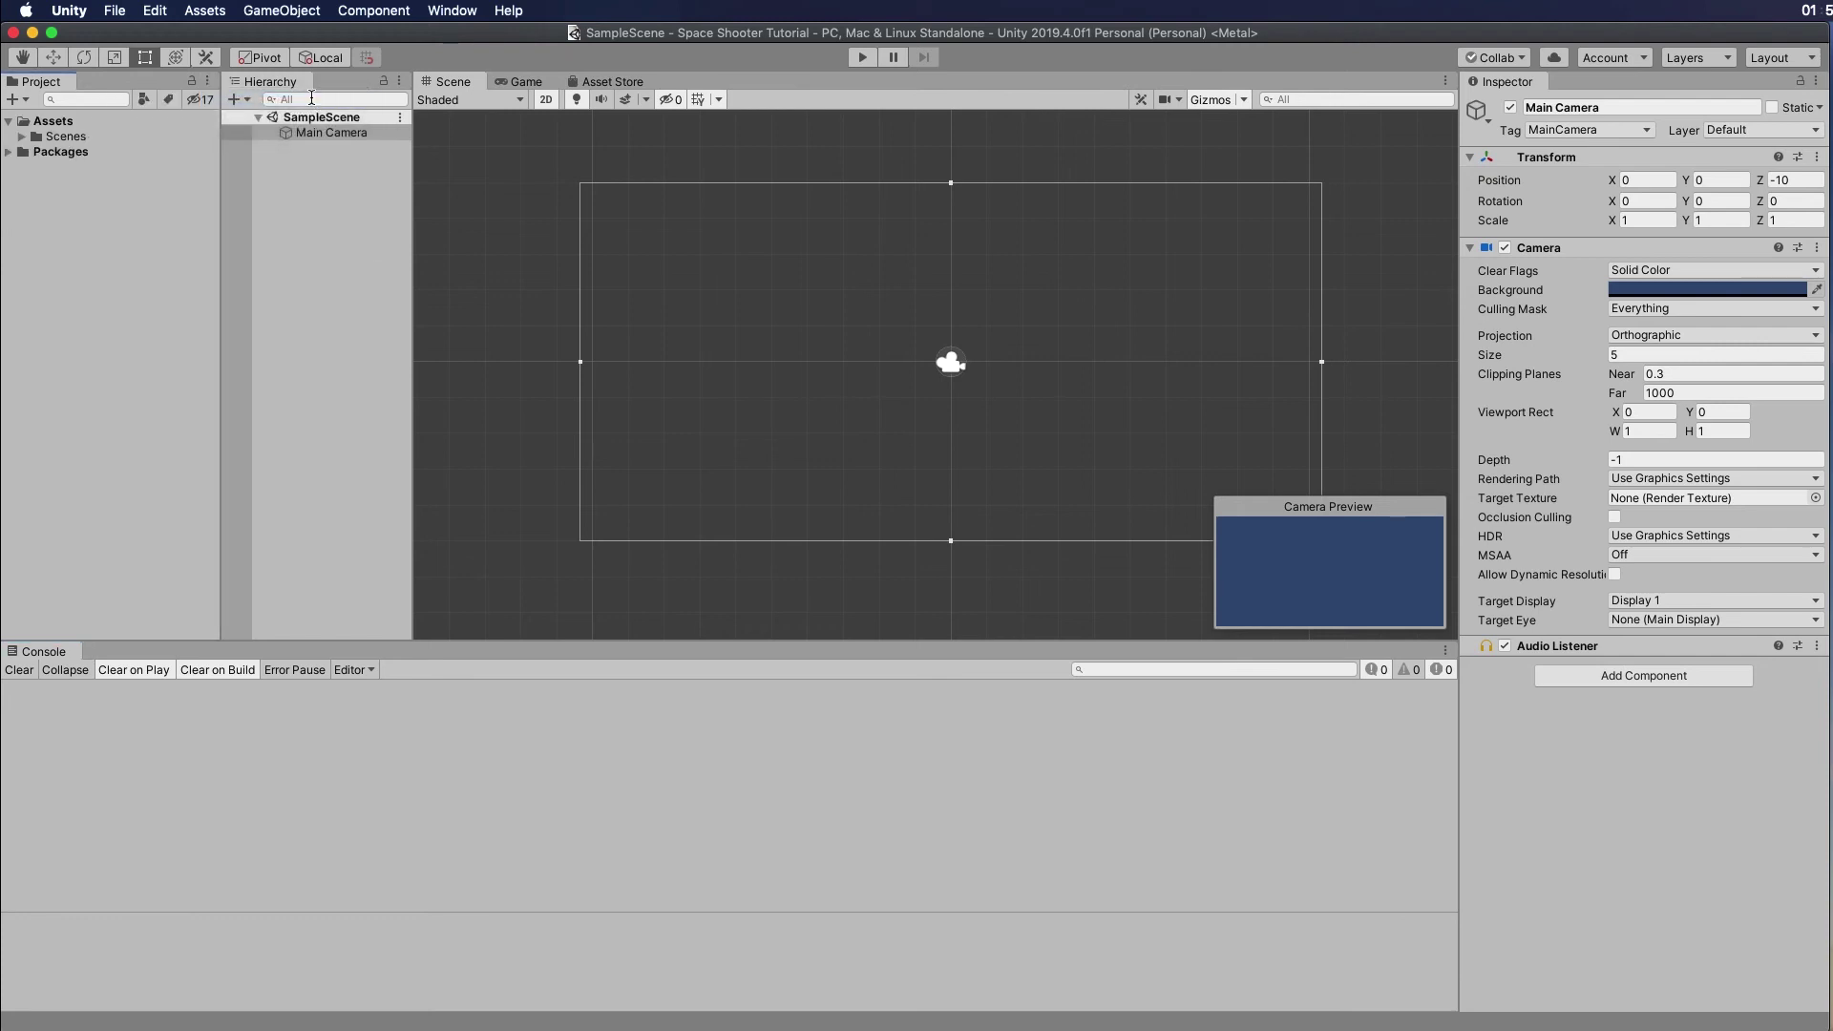
pyautogui.click(66, 139)
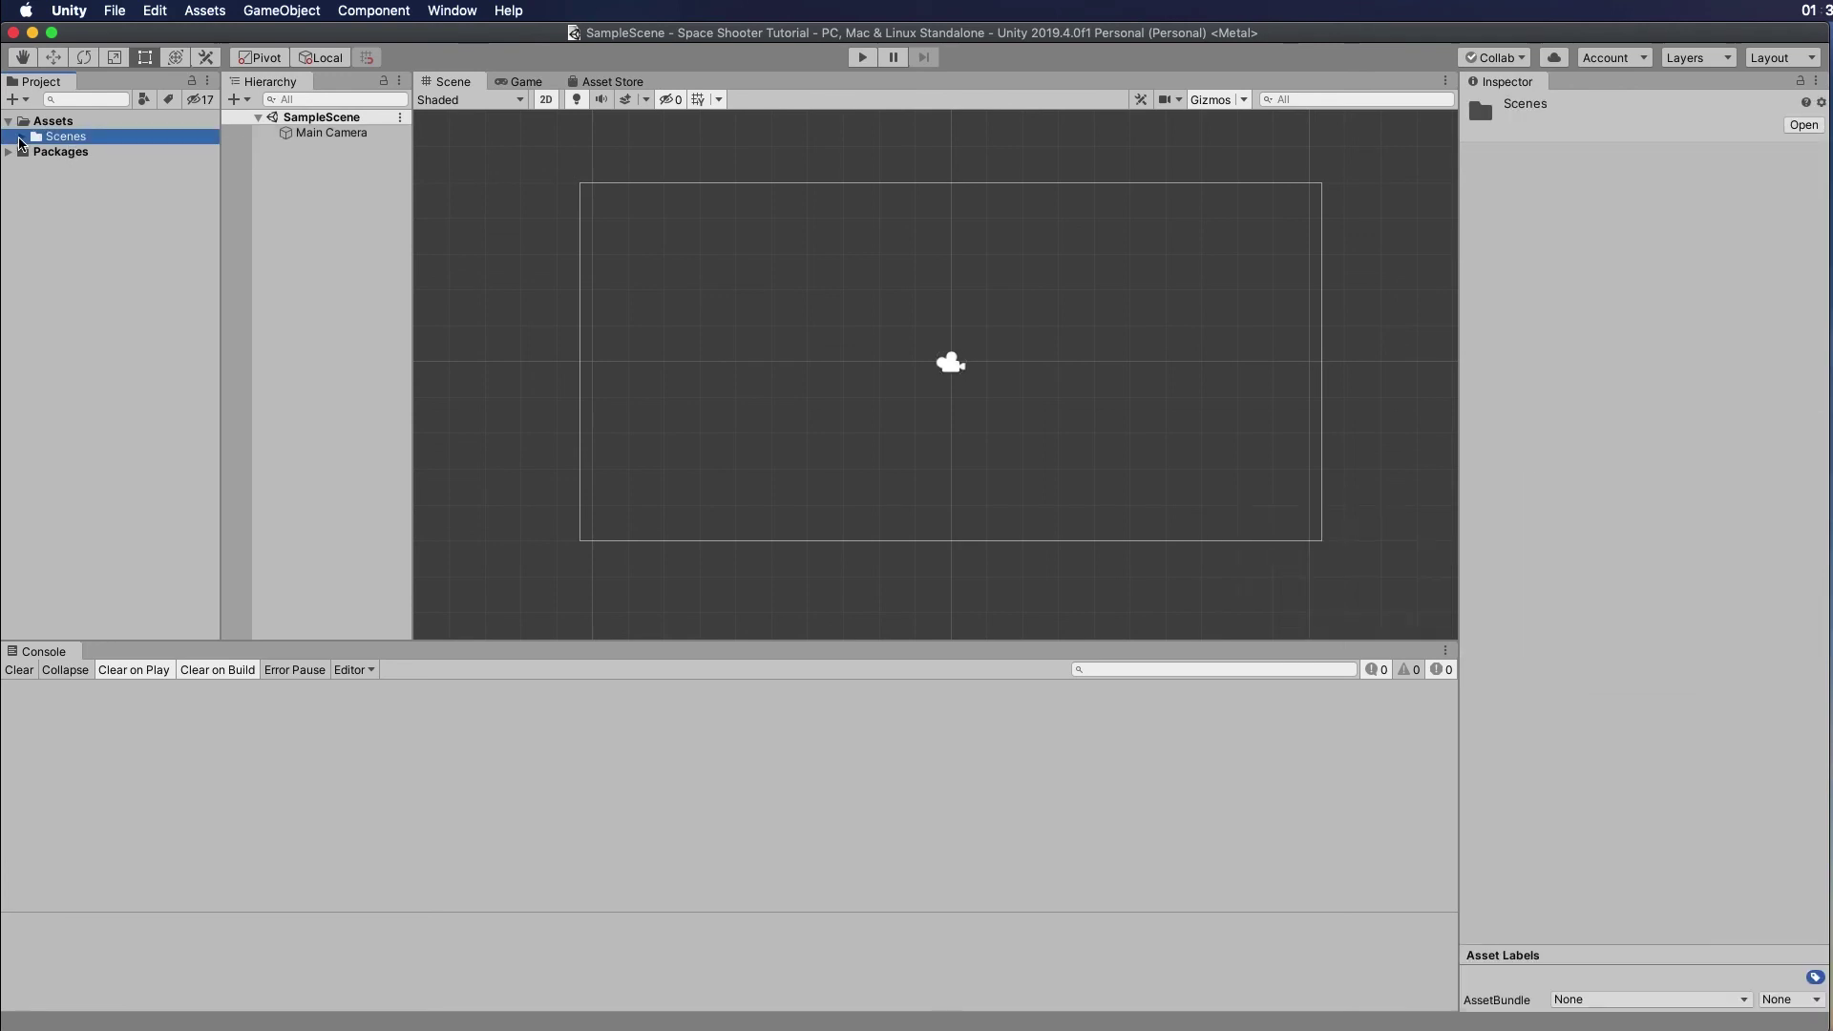
pyautogui.click(20, 140)
pyautogui.click(100, 151)
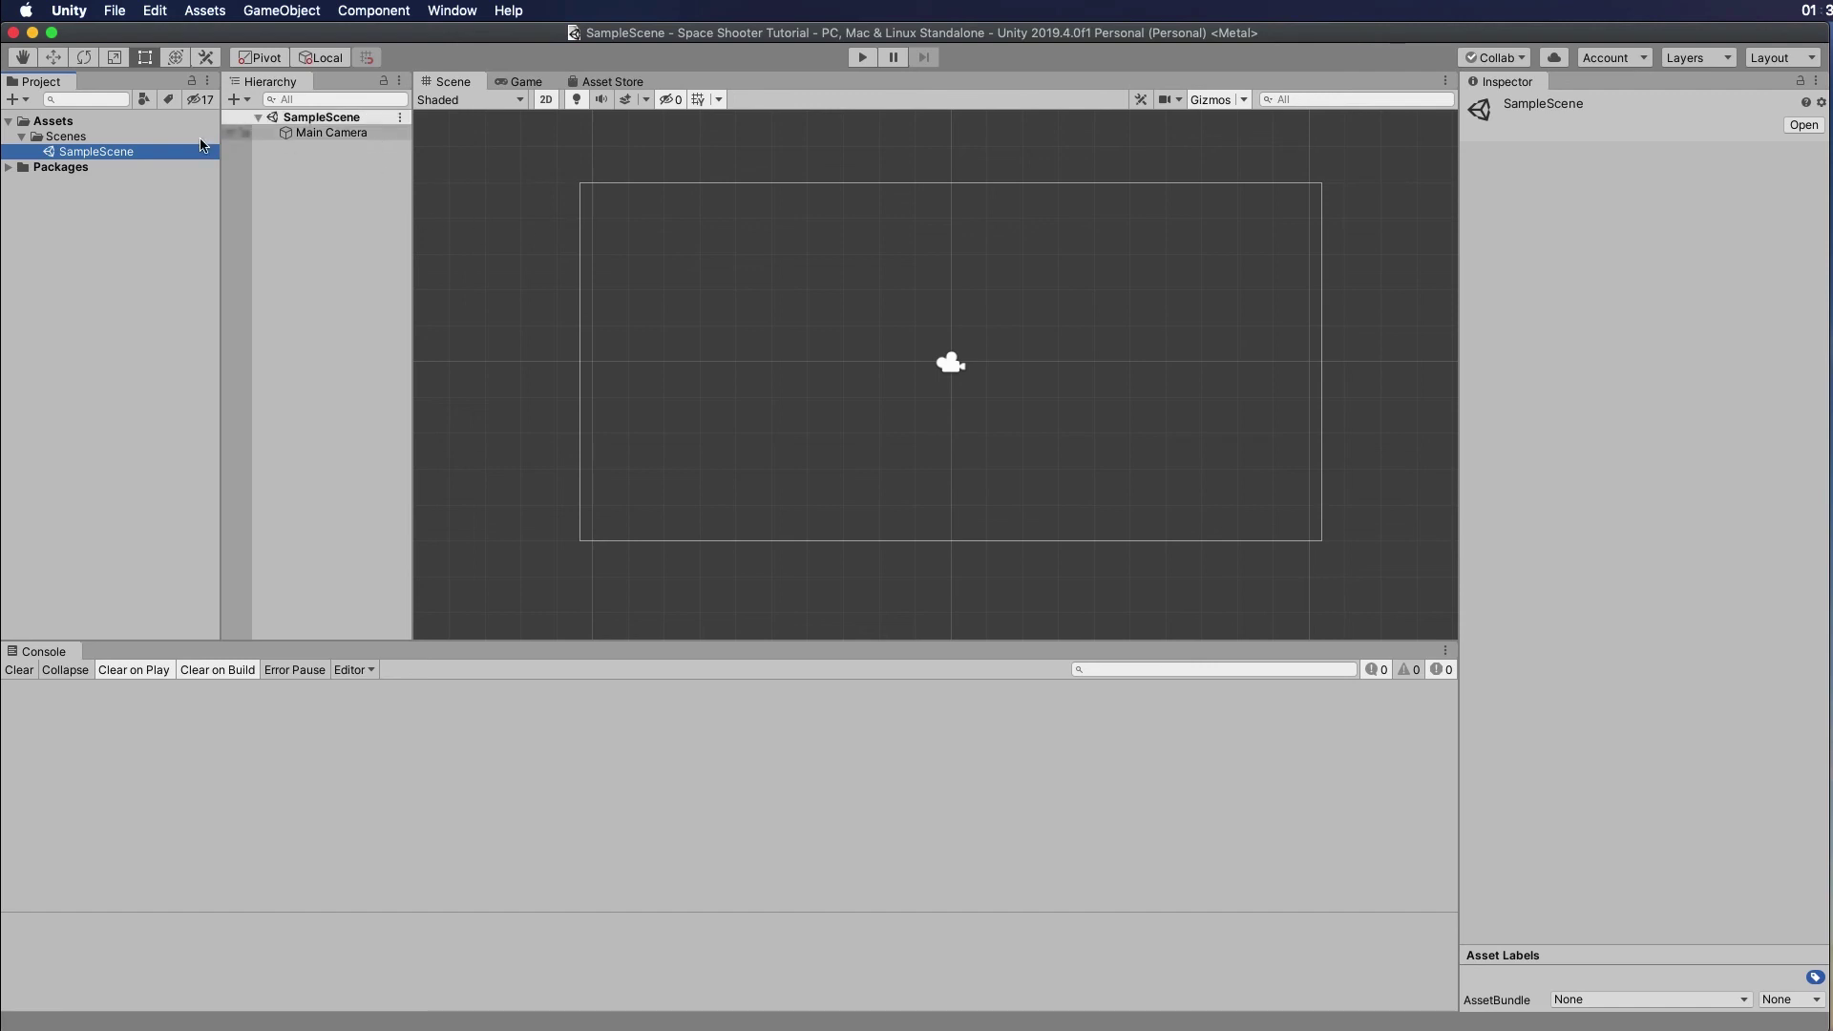
pyautogui.click(21, 136)
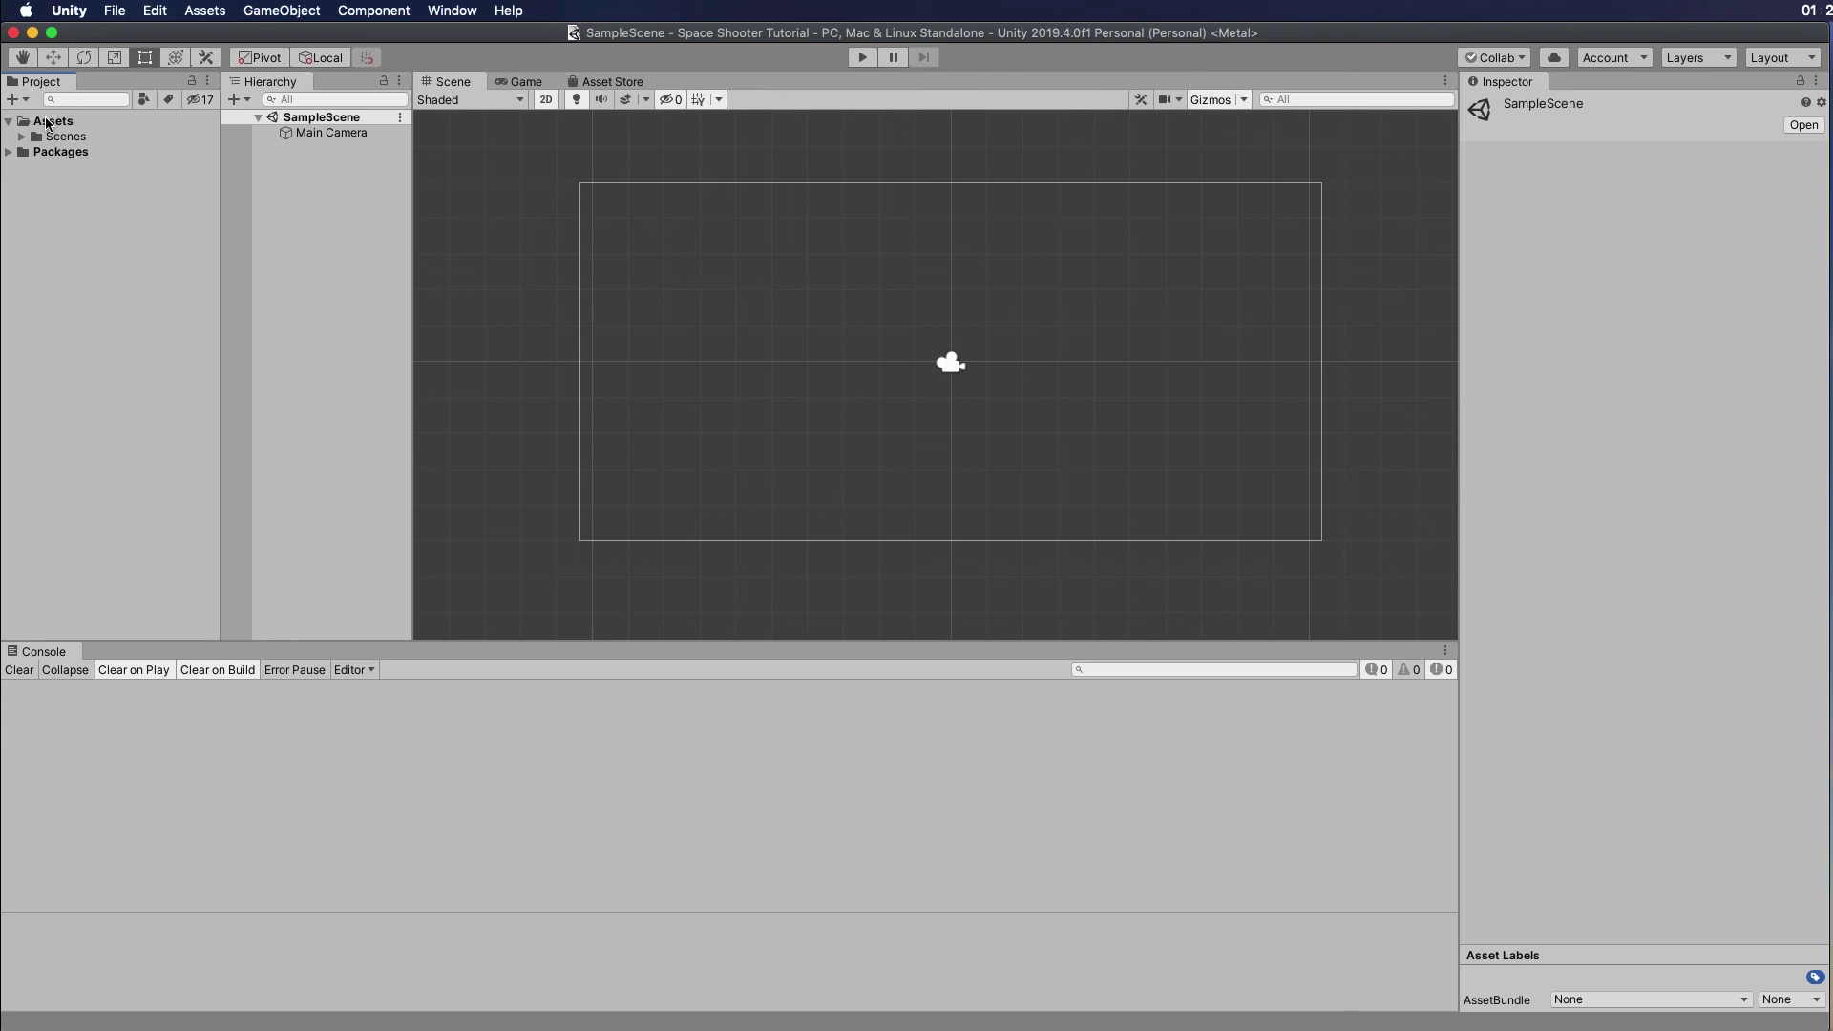
# Create a folder named 'Sprites' under Assets
pyautogui.rightClick(47, 123)
pyautogui.moveTo(200, 126)
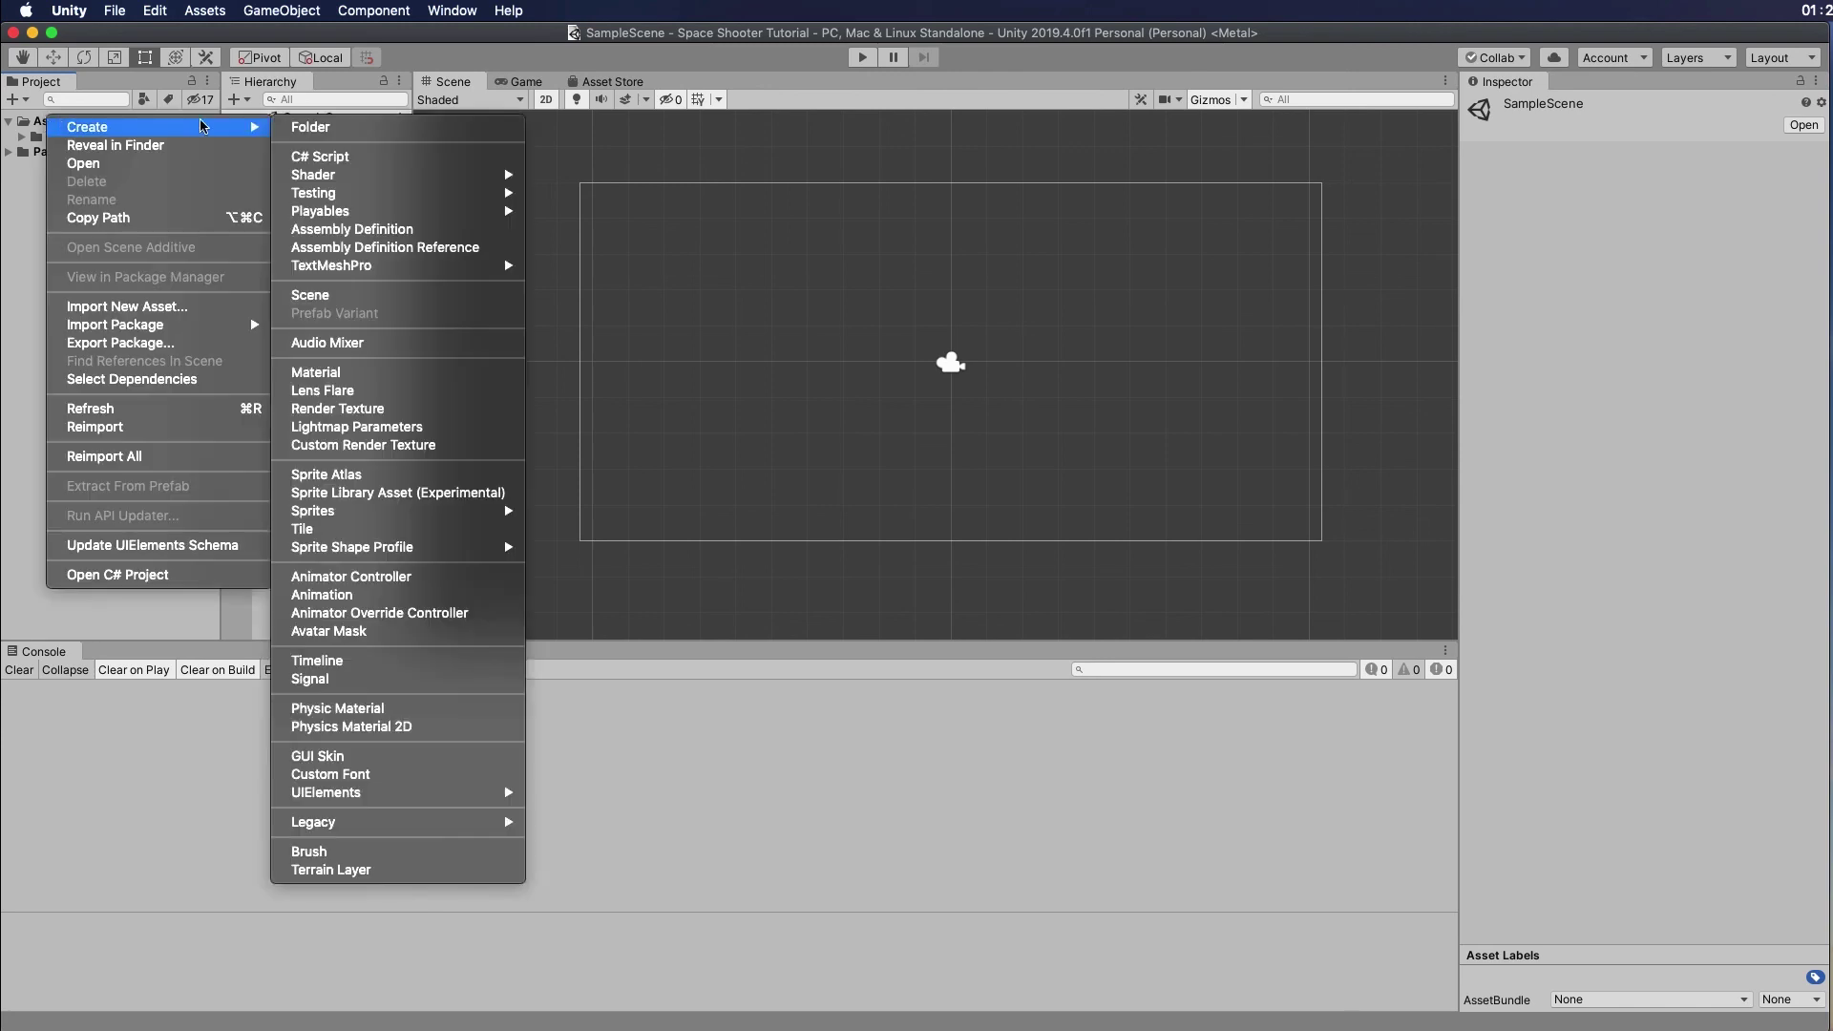
pyautogui.click(323, 127)
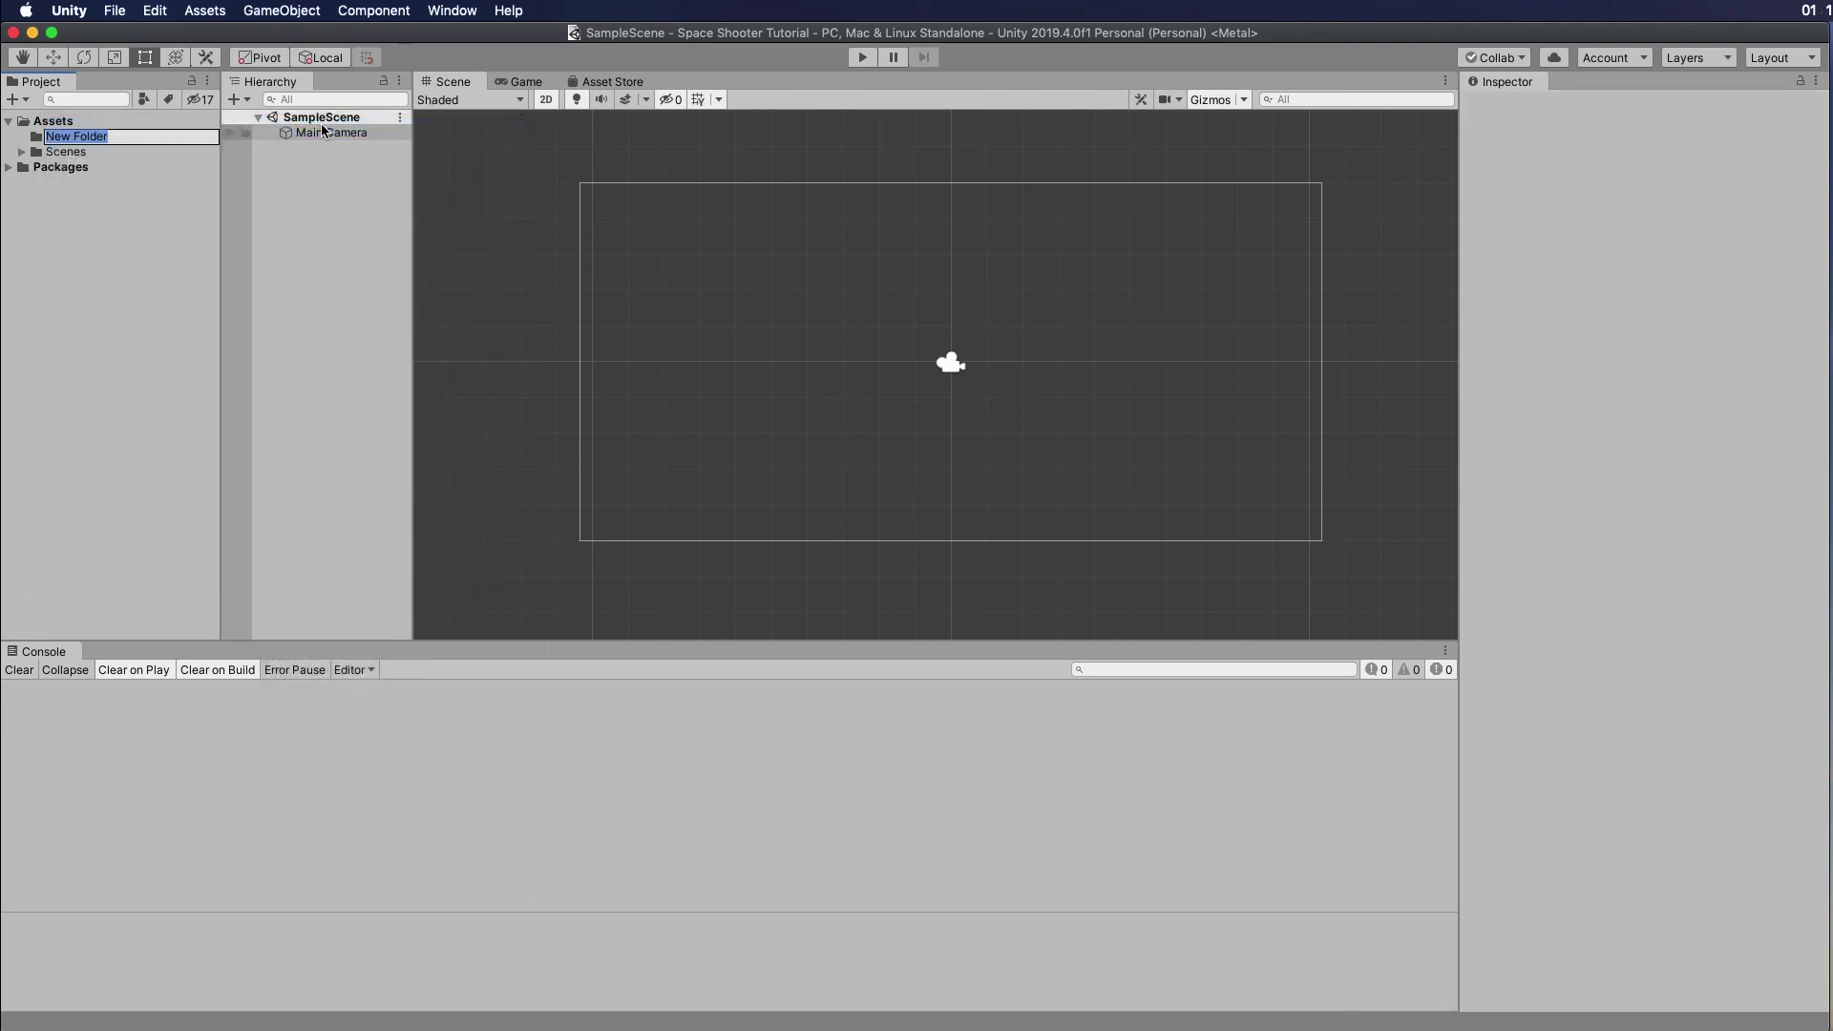
pyautogui.write('Sprites')
pyautogui.press('Return')
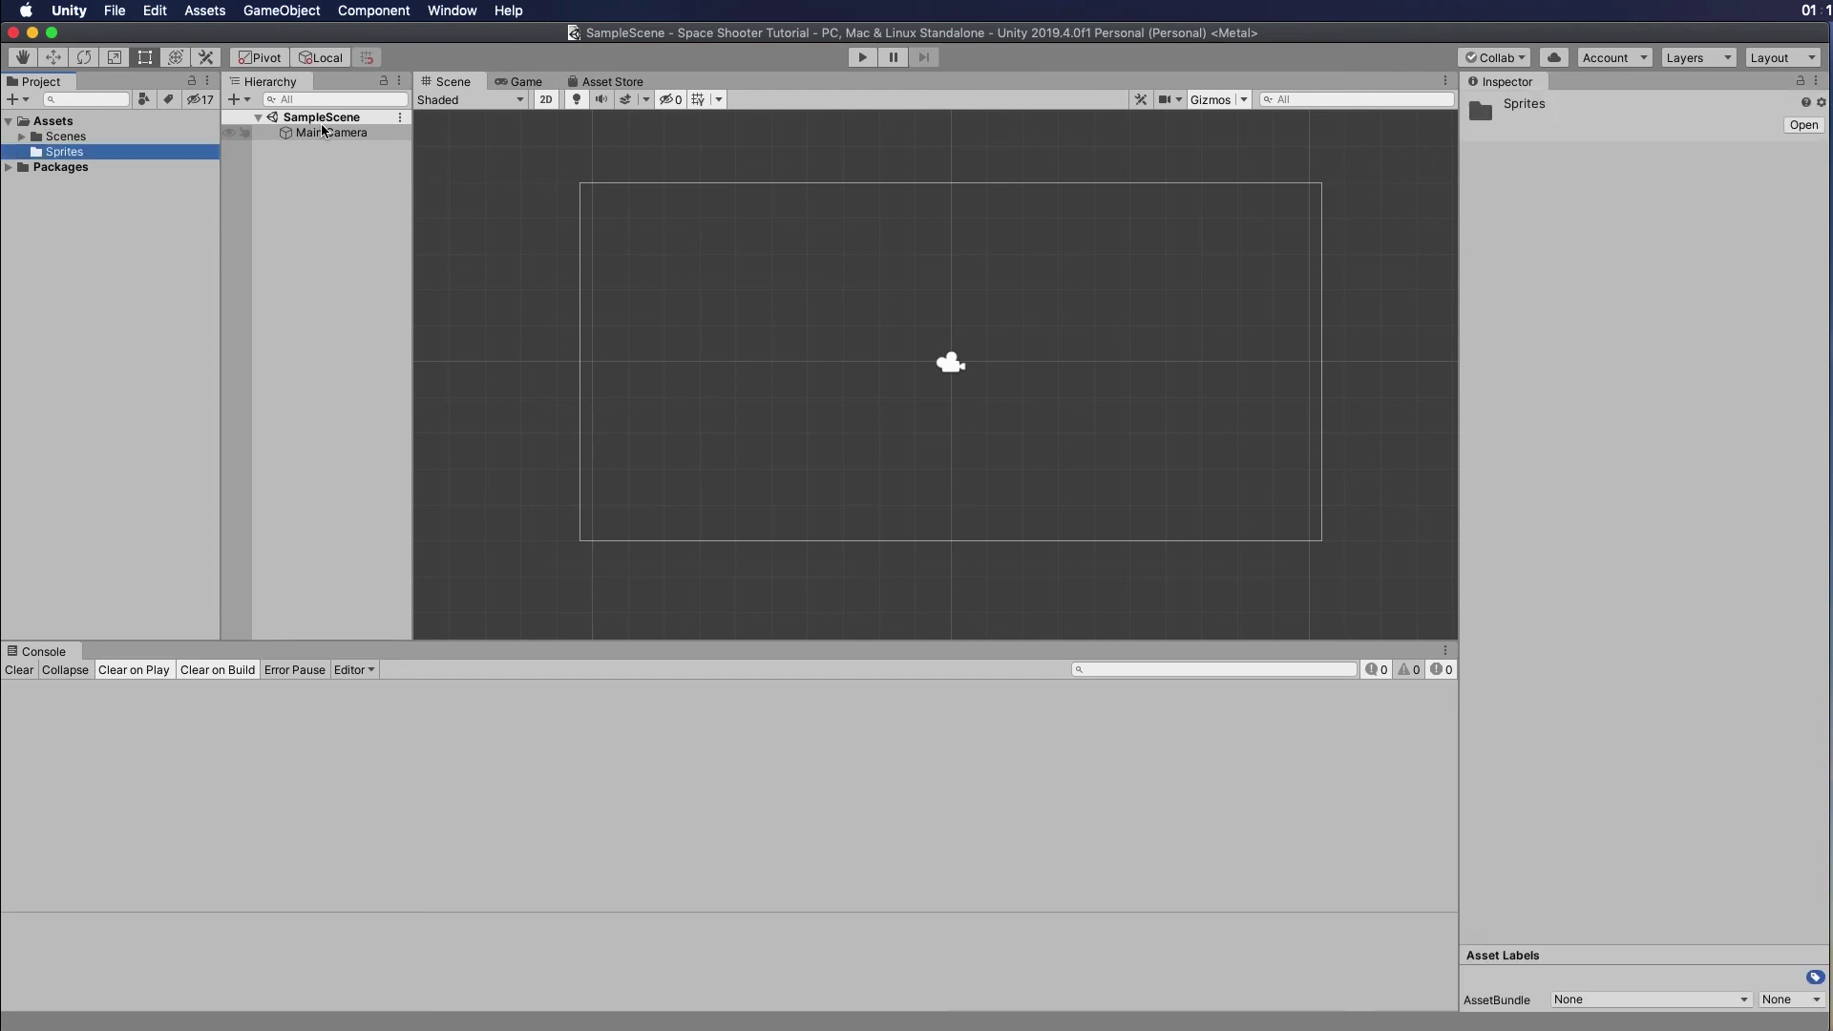